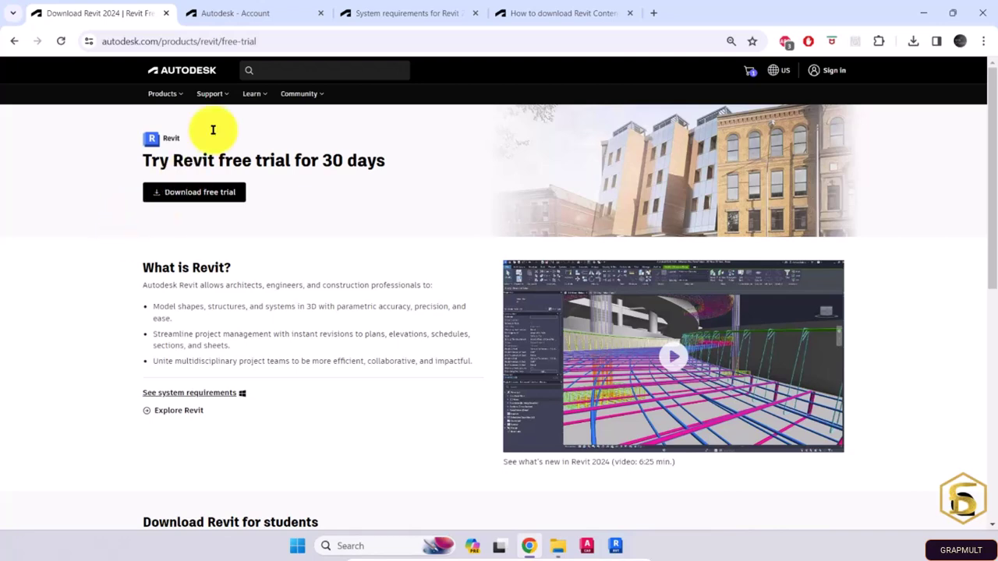
Check the Revit entry in the Autodesk account and examine the Revit 2024 system requirements for the entry-level, value and performance configurations.
left_click(253, 9)
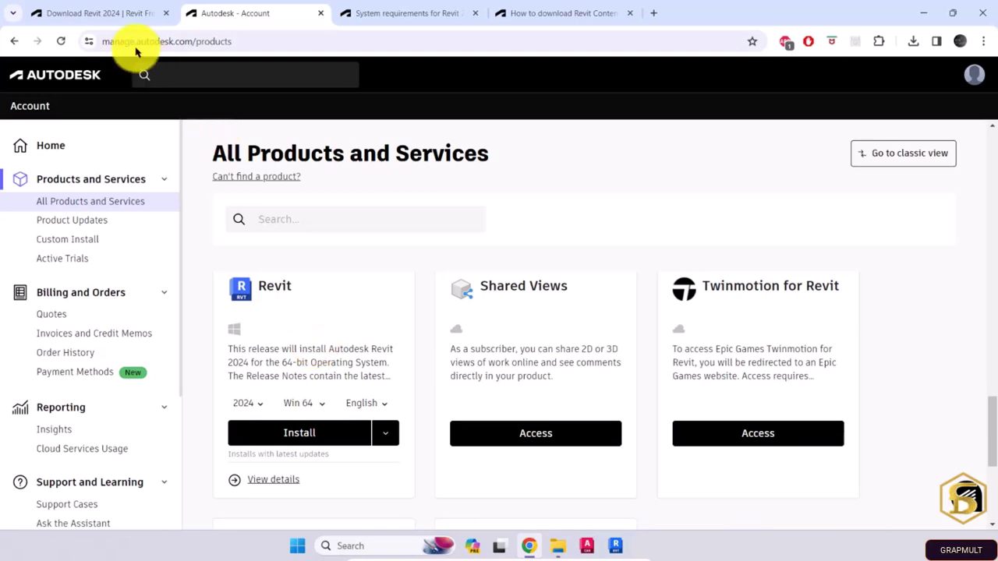
left_click(114, 14)
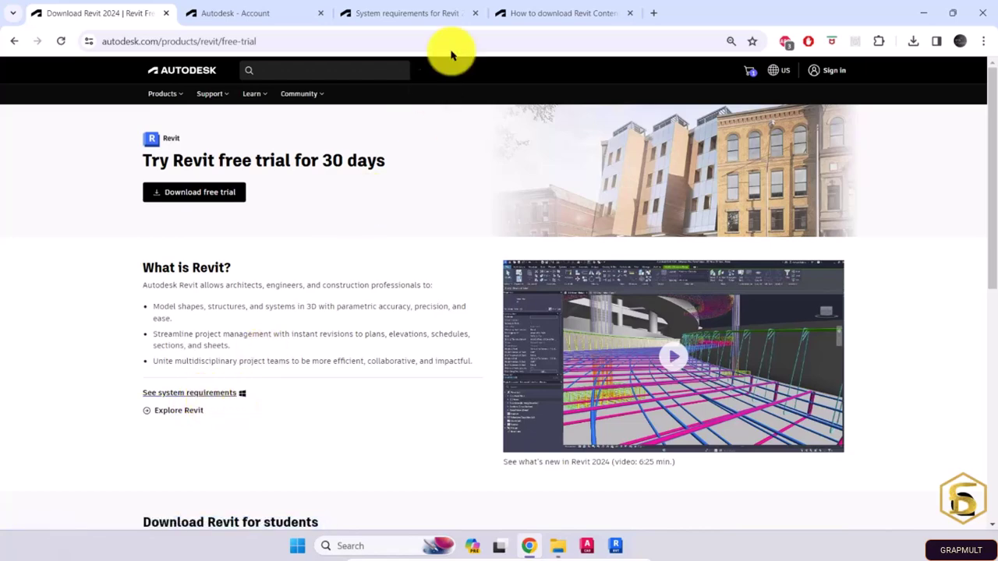
left_click(411, 17)
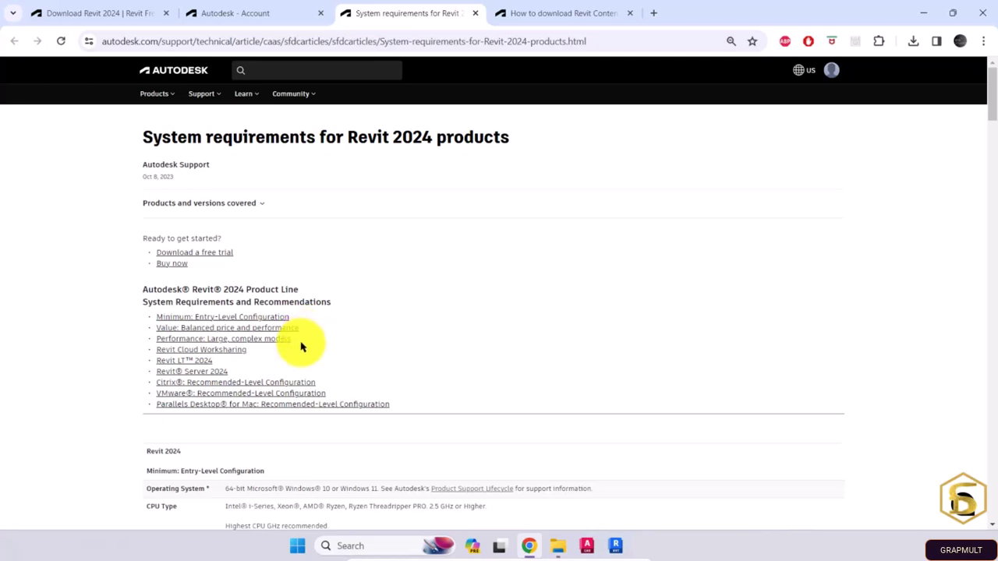
scroll(301, 345, "down", 2)
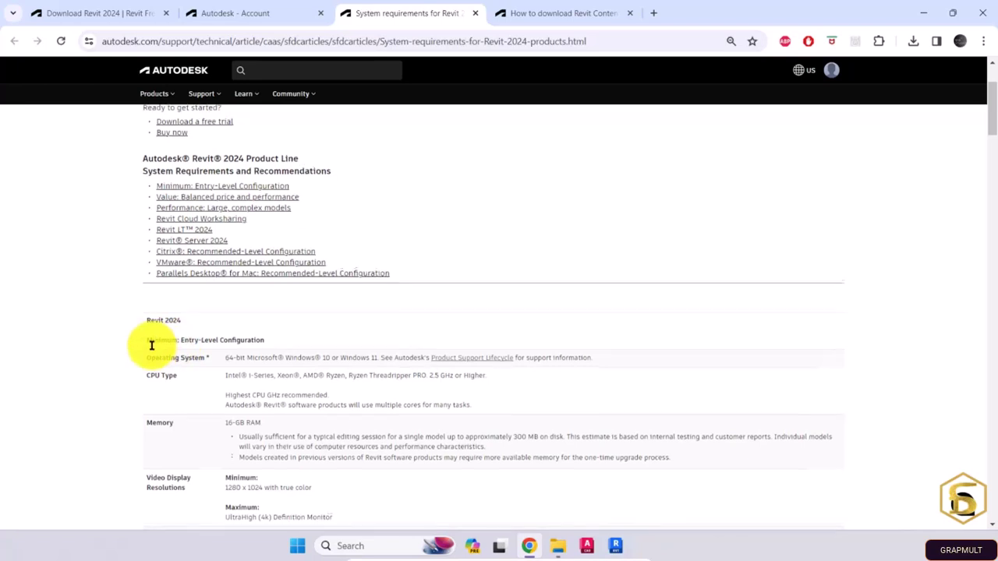
scroll(149, 346, "down", 3)
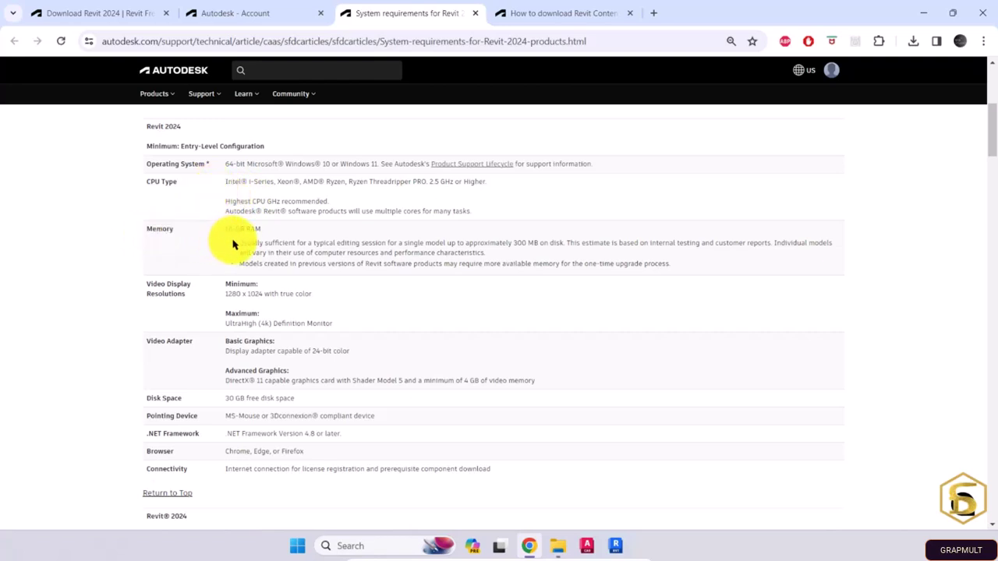
scroll(232, 244, "down", 4)
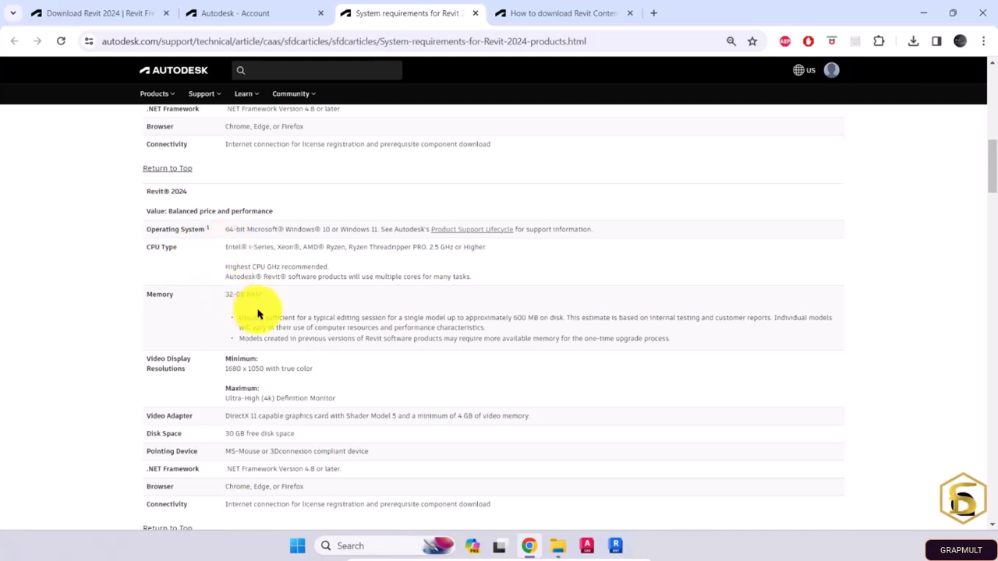
scroll(240, 314, "down", 5)
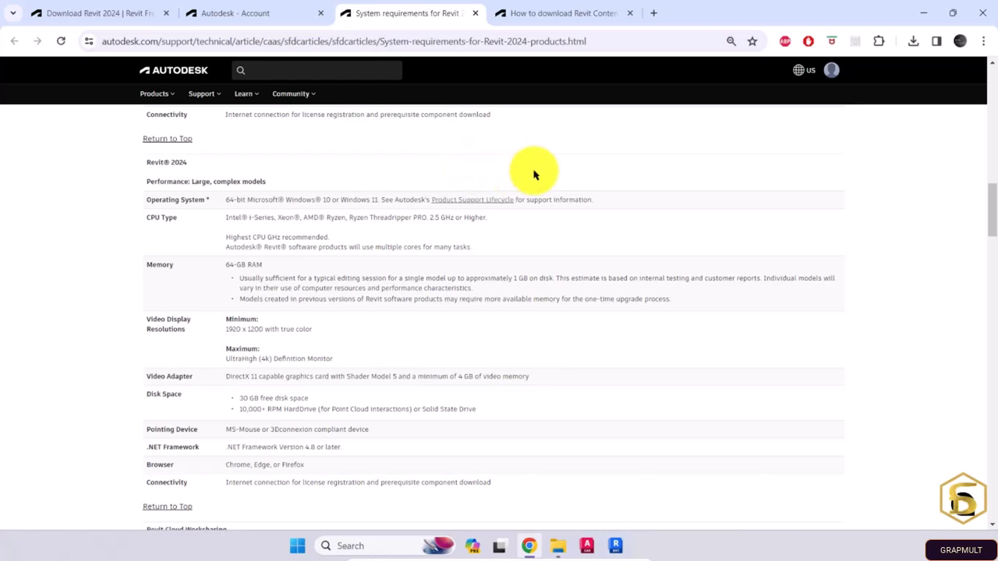
Open the Autodesk Revit 2024 Content page from the How to download Revit Content article.
left_click(564, 16)
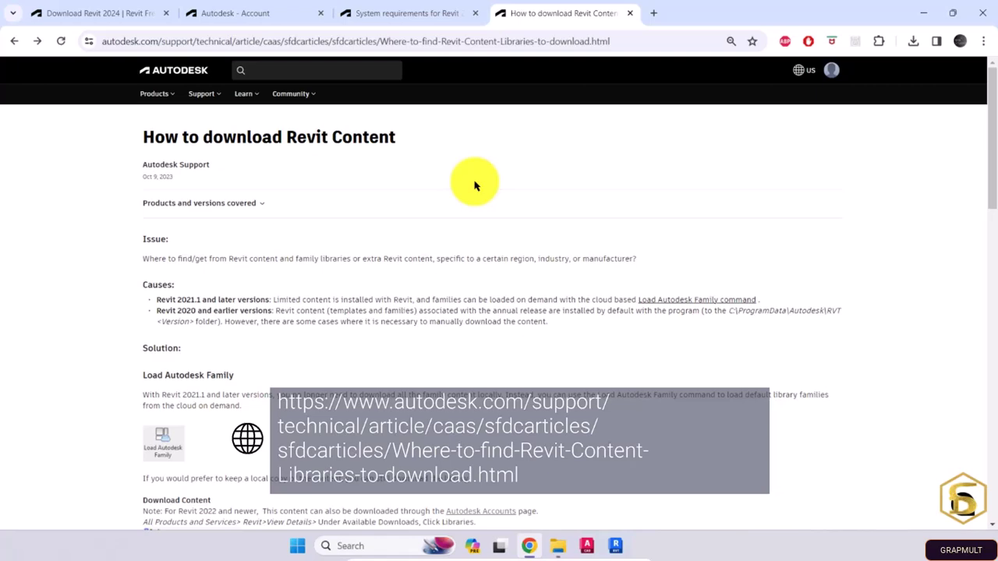
scroll(112, 225, "down", 5)
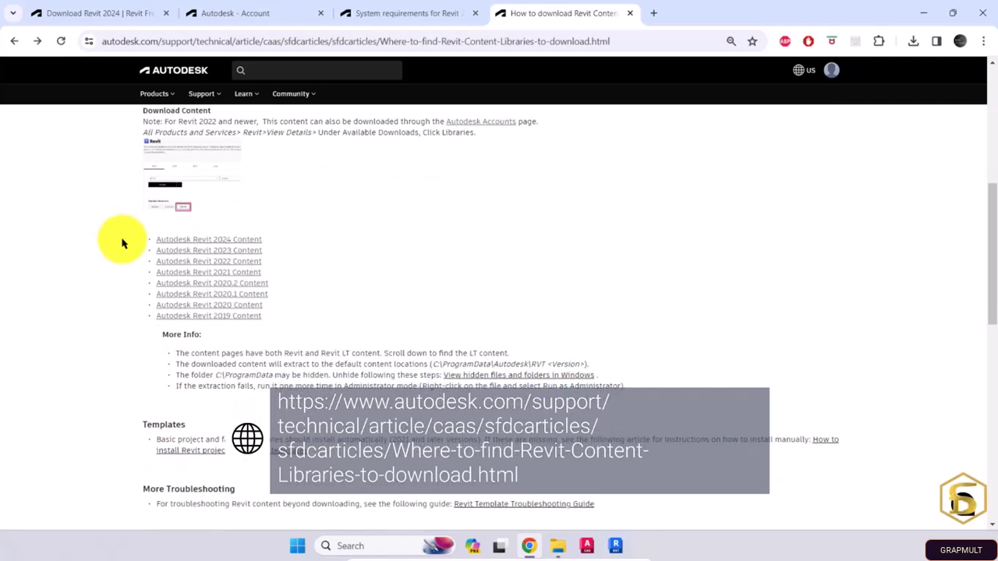
left_click(234, 242)
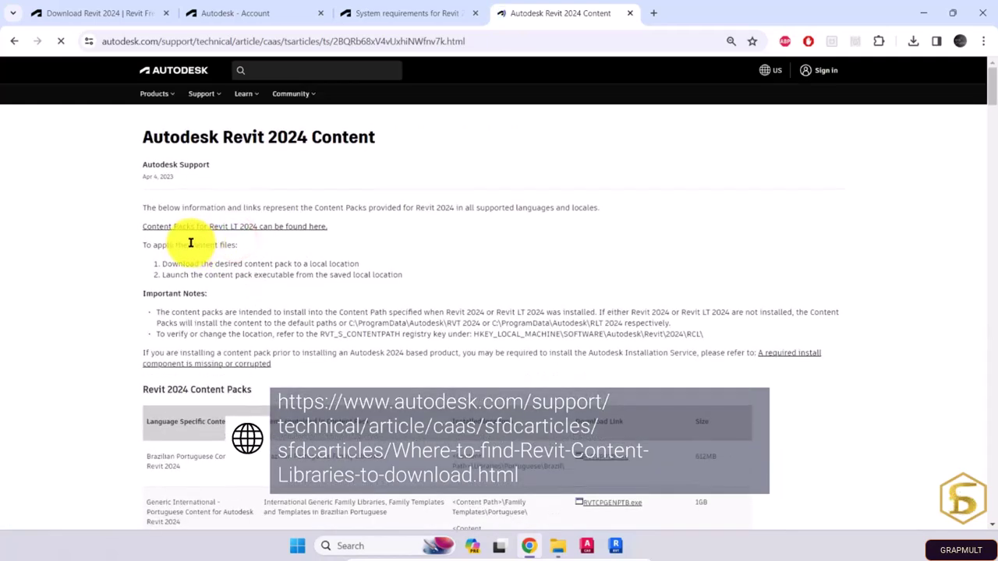
Look through the Revit 2024 content packs down to the US, UK and International English download links.
scroll(118, 281, "down", 3)
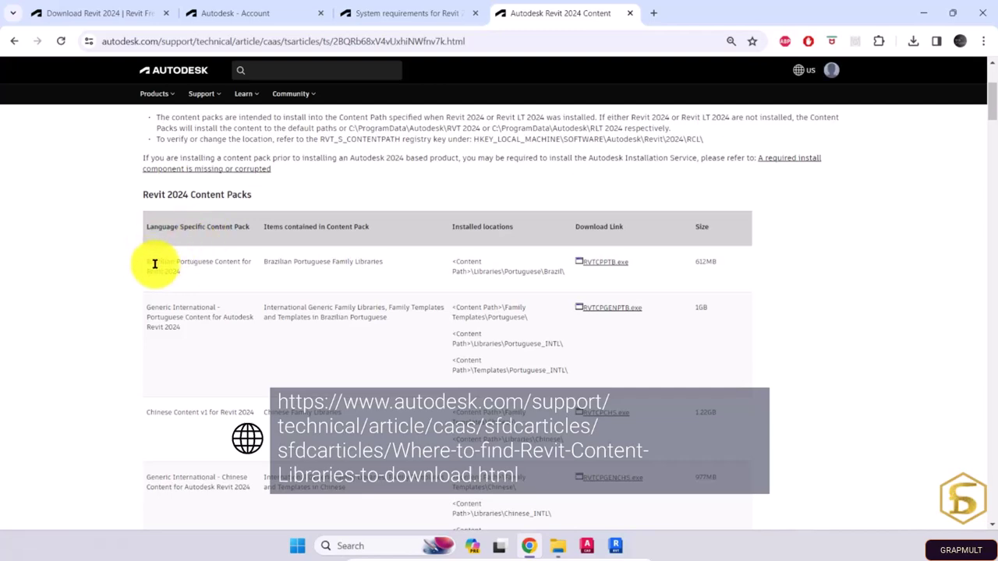
scroll(158, 265, "down", 5)
scroll(157, 238, "down", 10)
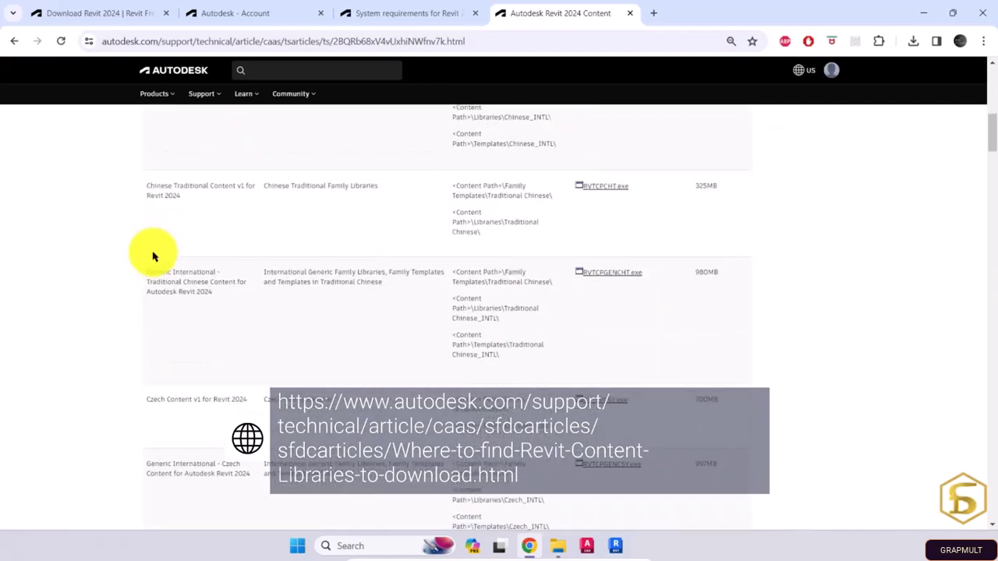
scroll(154, 257, "down", 10)
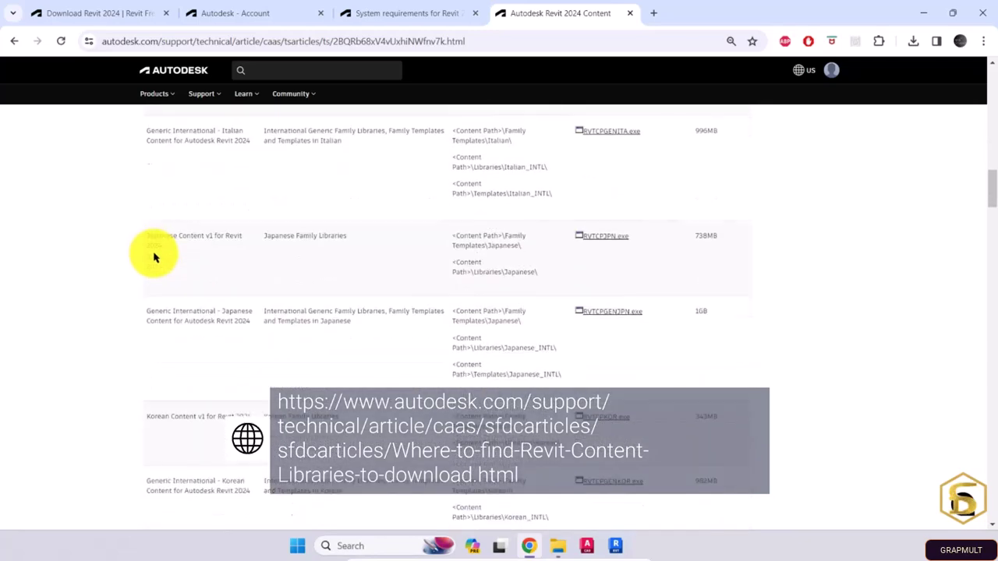
scroll(156, 257, "down", 10)
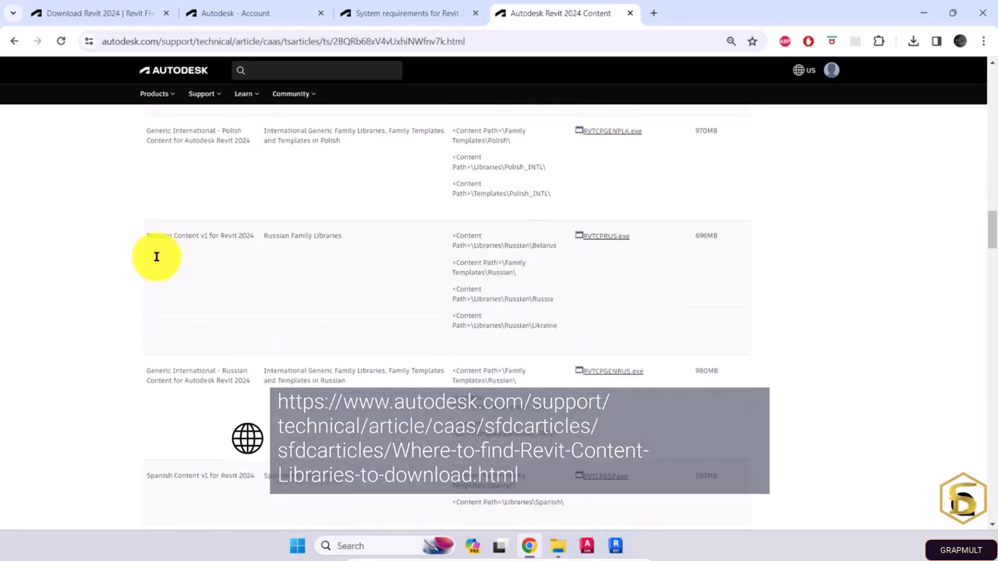
scroll(156, 263, "down", 3)
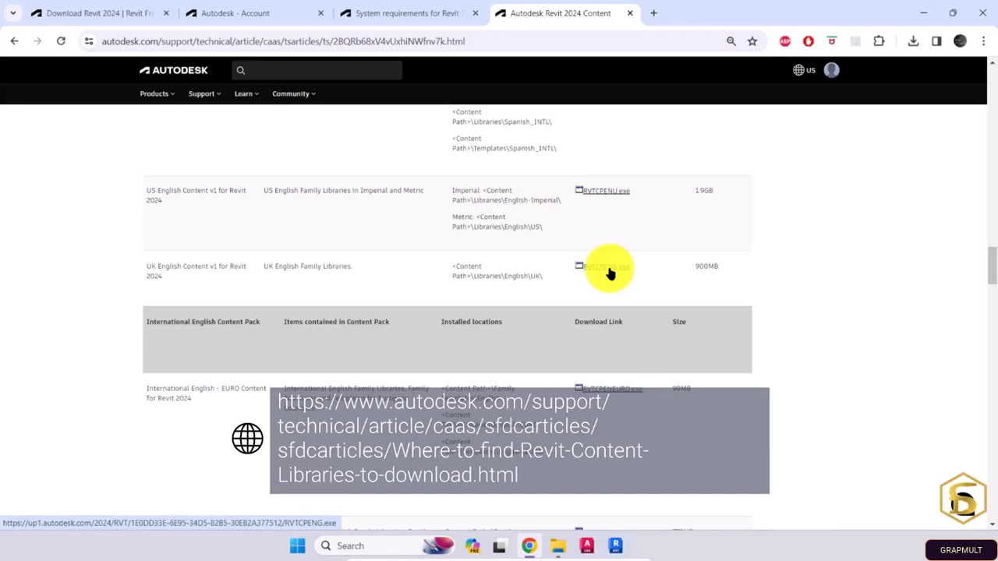
scroll(120, 269, "down", 2)
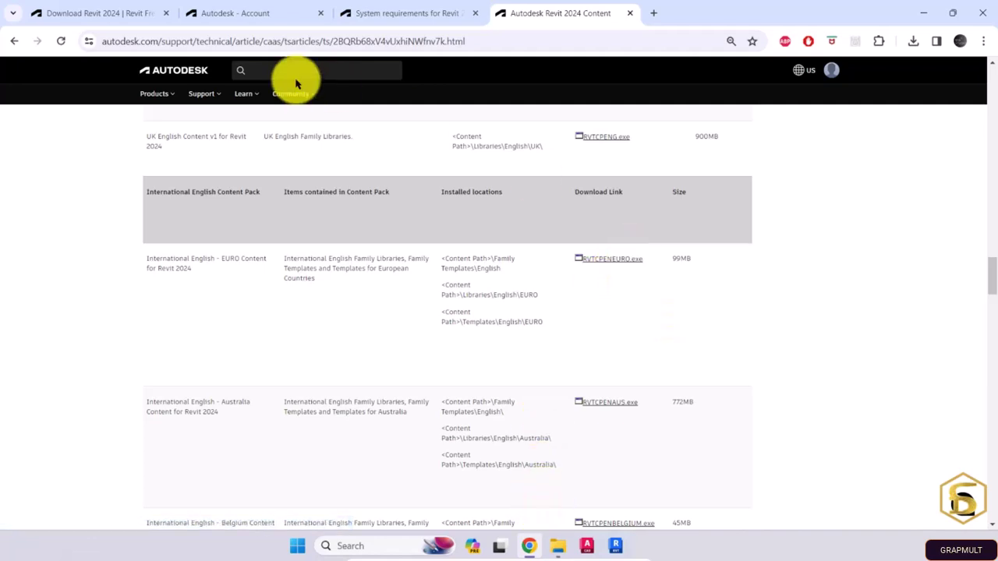
Return to the Autodesk account's product page and run the downloaded Autodesk_Revit_2024_2_ML setup file as administrator from the Downloads folder.
left_click(128, 18)
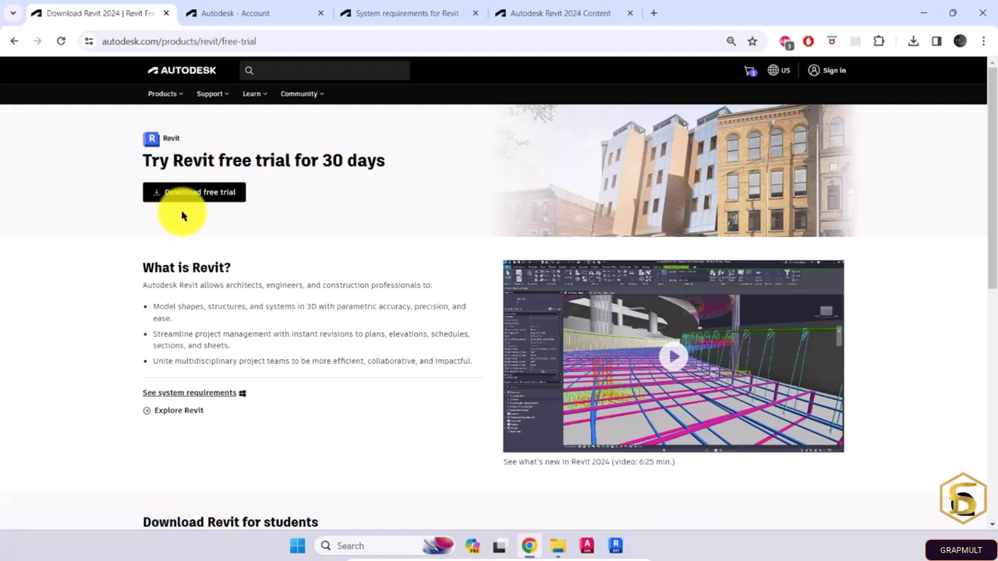
left_click(232, 22)
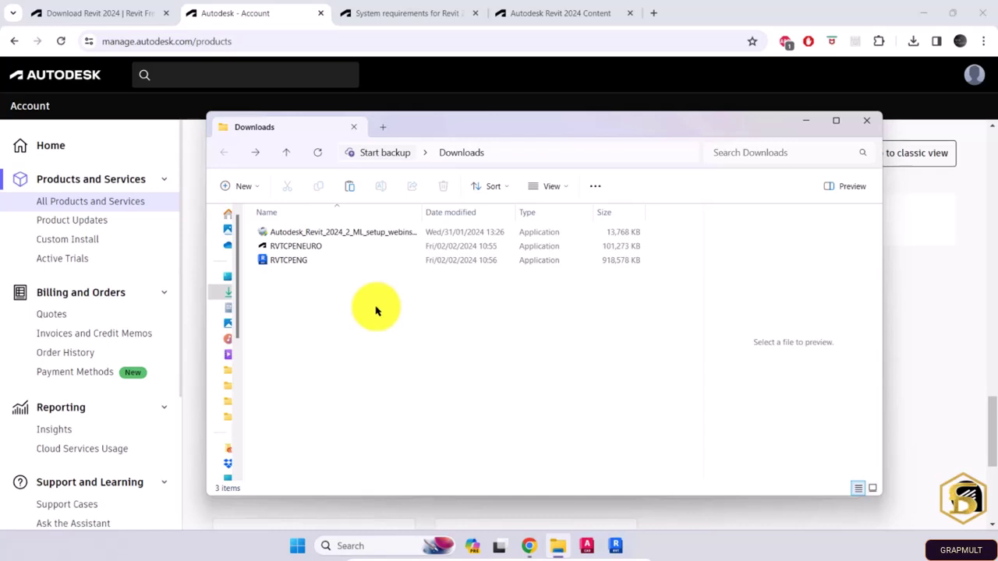
left_click(318, 234)
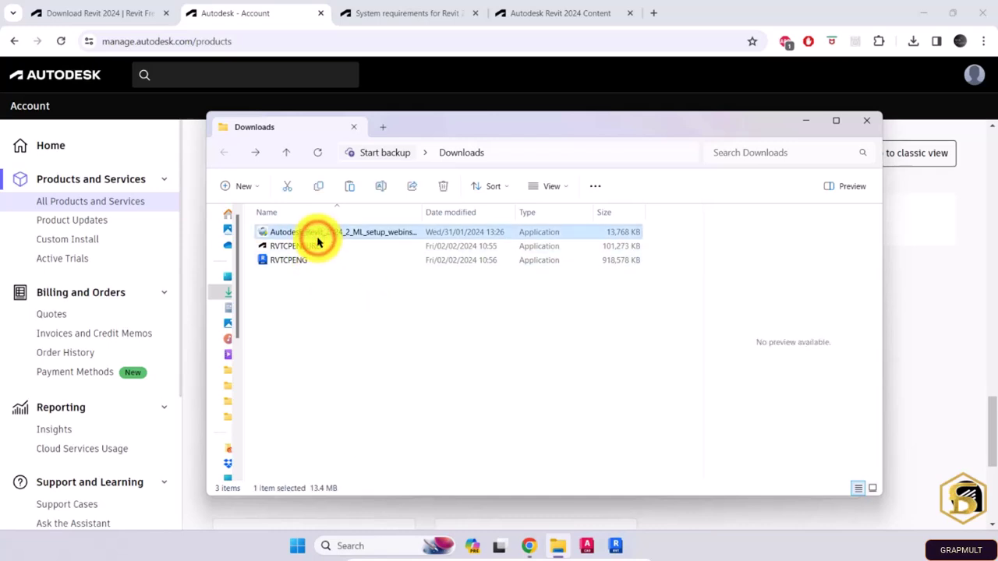
right_click(319, 236)
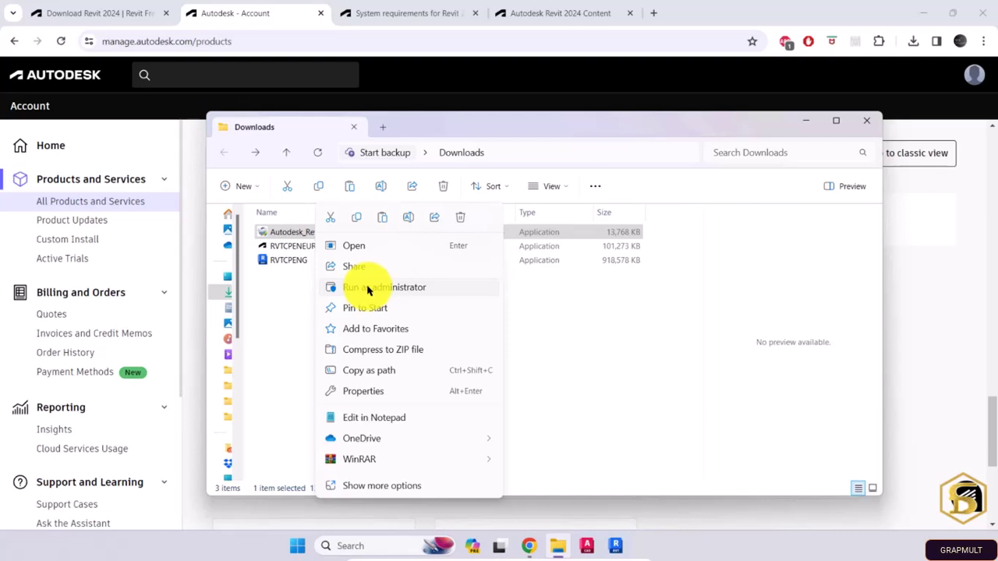
left_click(337, 288)
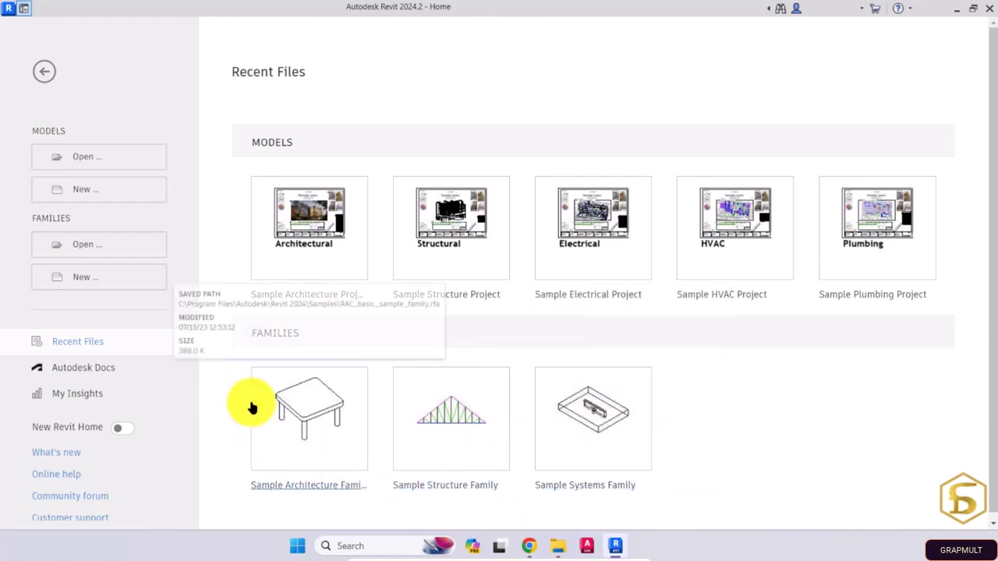
Create a new Revit project based on the Architectural Template.
left_click(222, 390)
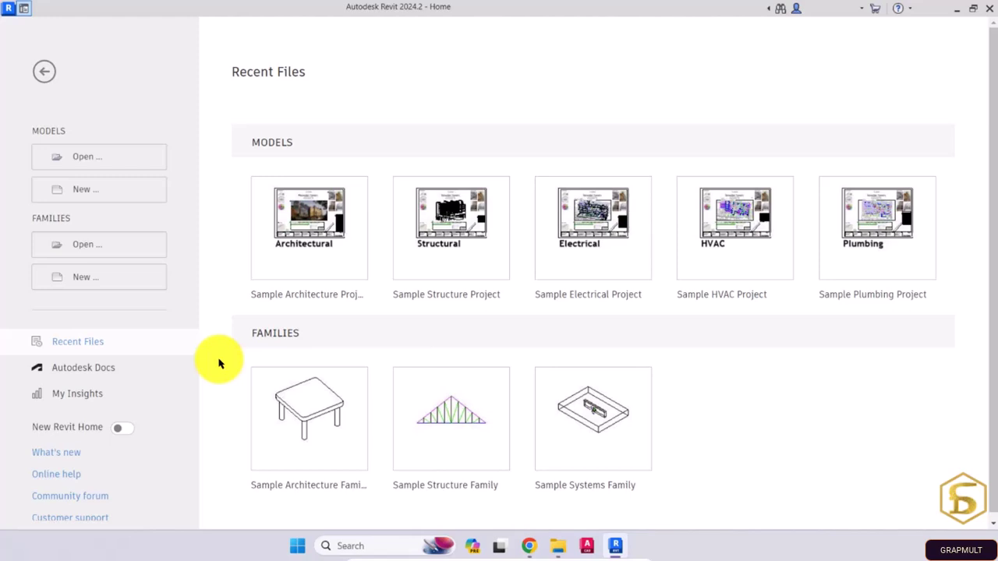
left_click(84, 194)
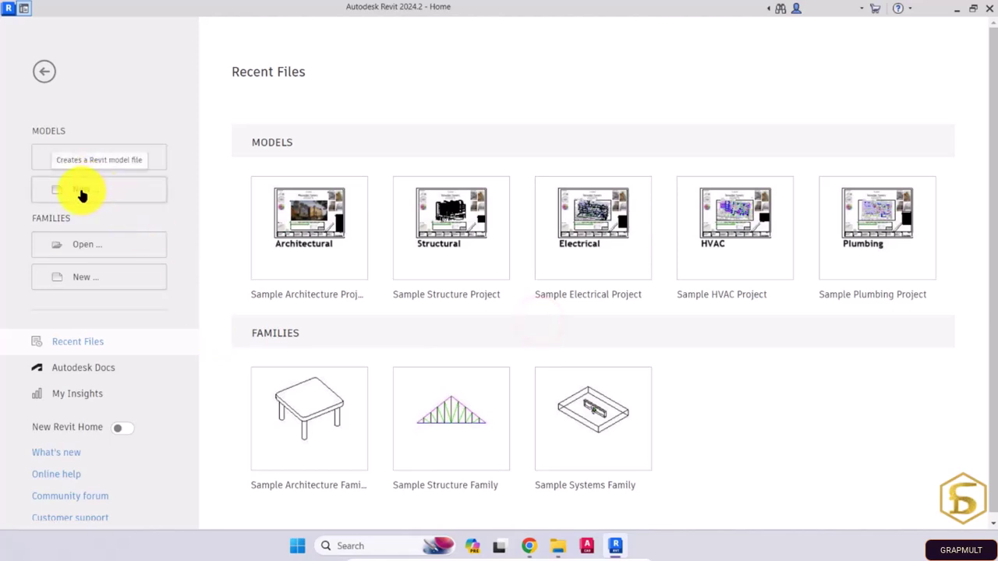
left_click(84, 194)
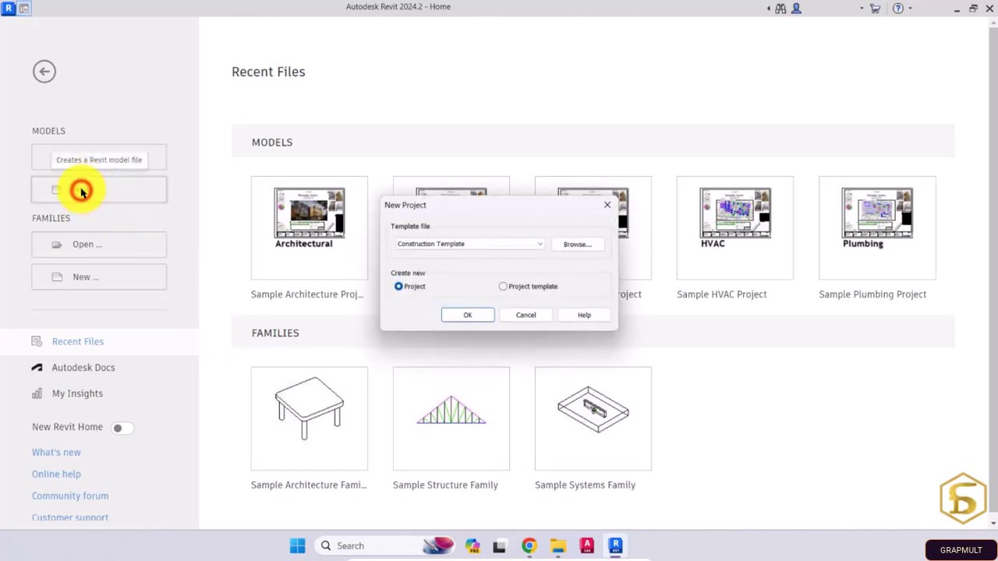
left_click(506, 244)
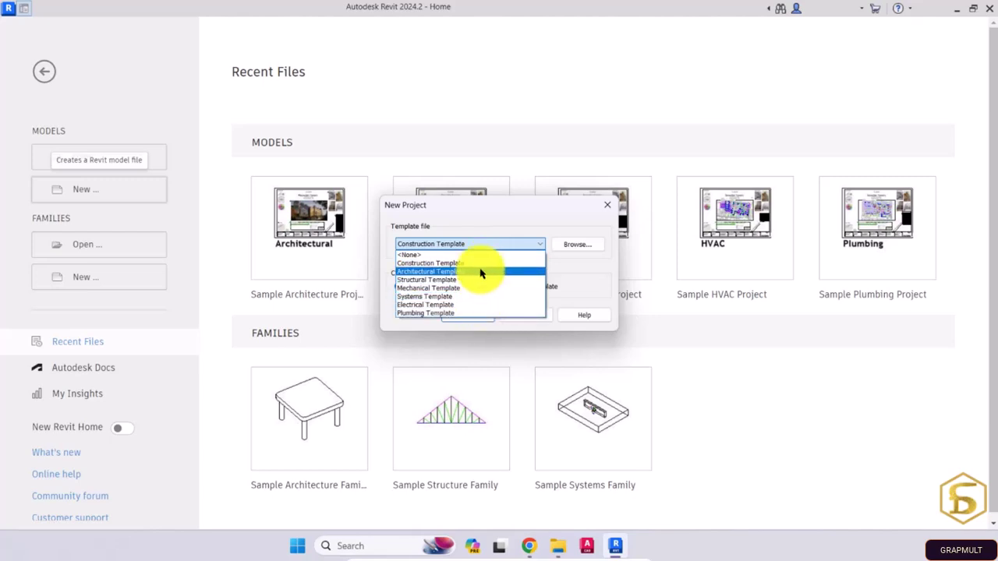
left_click(428, 270)
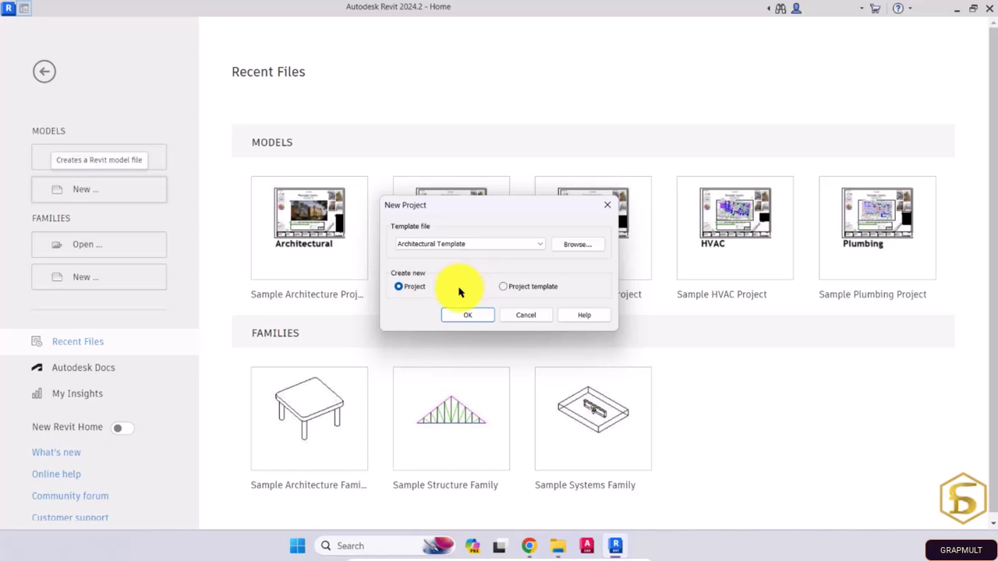
left_click(470, 315)
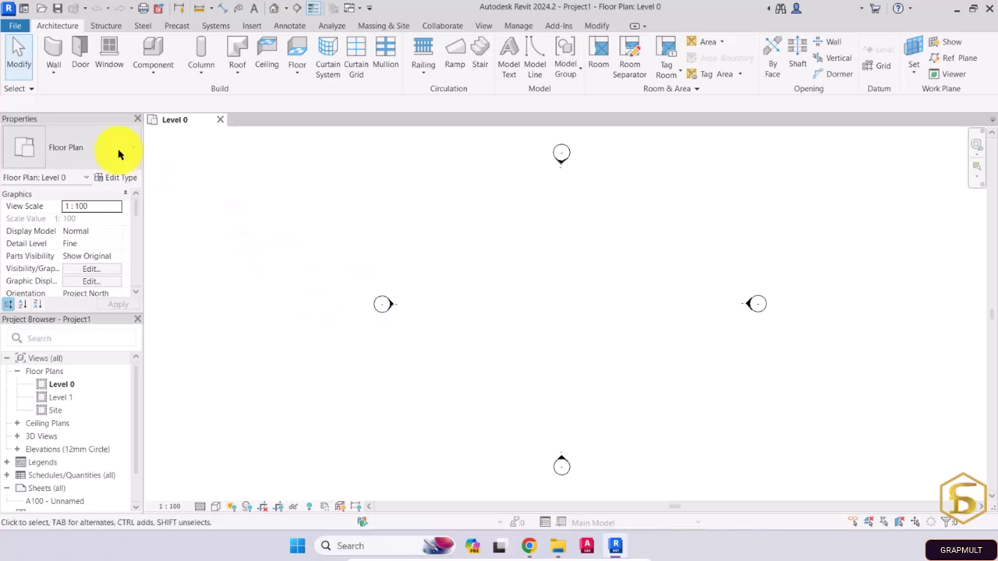
Open Revit's File Locations options and start adding a project template by browsing for a template file.
left_click(17, 27)
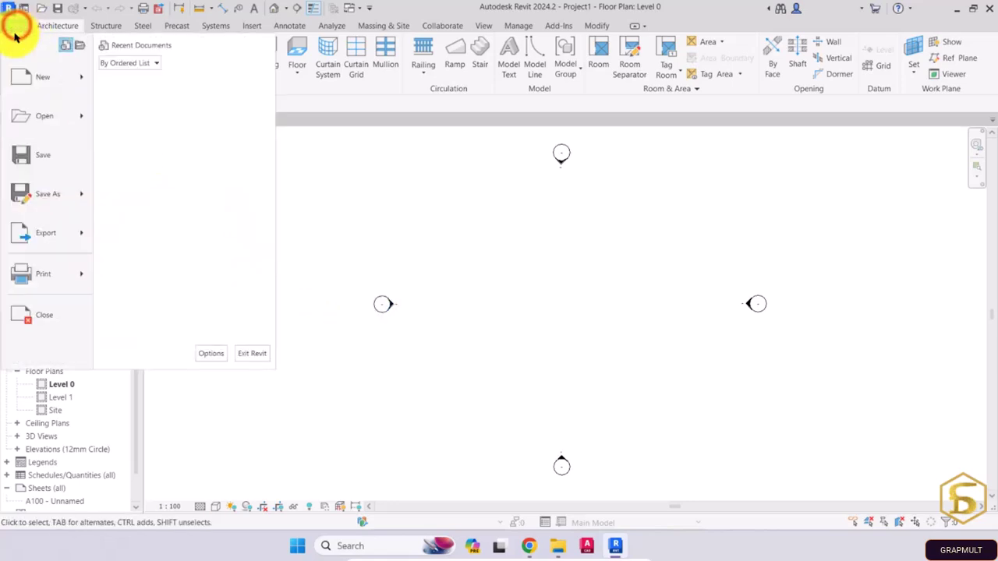
left_click(211, 356)
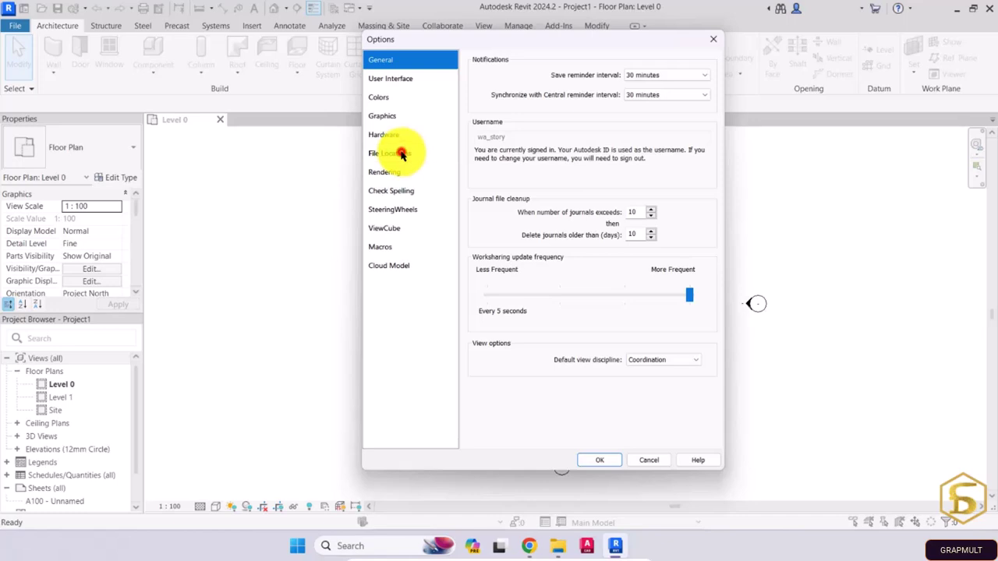
left_click(401, 154)
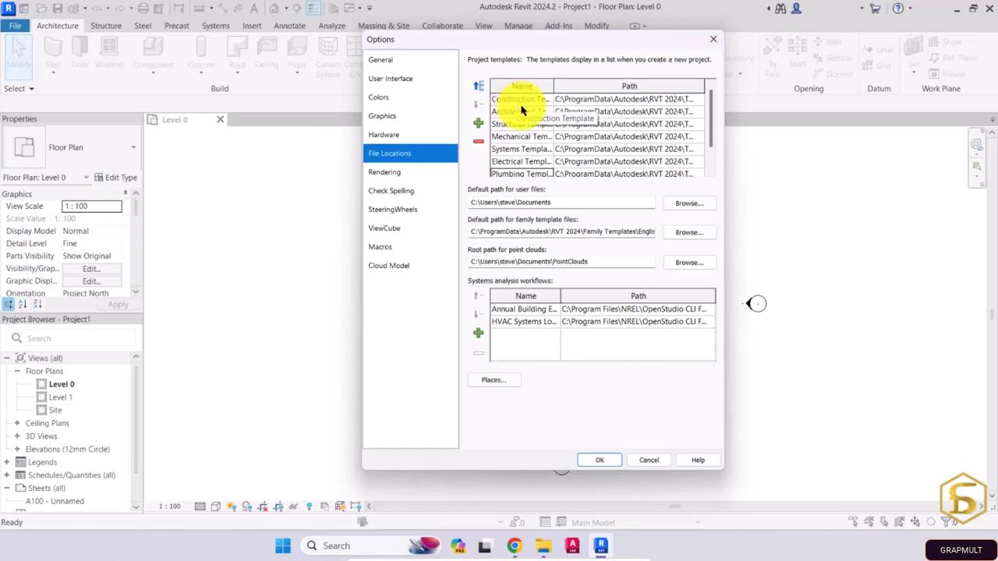
left_click(478, 122)
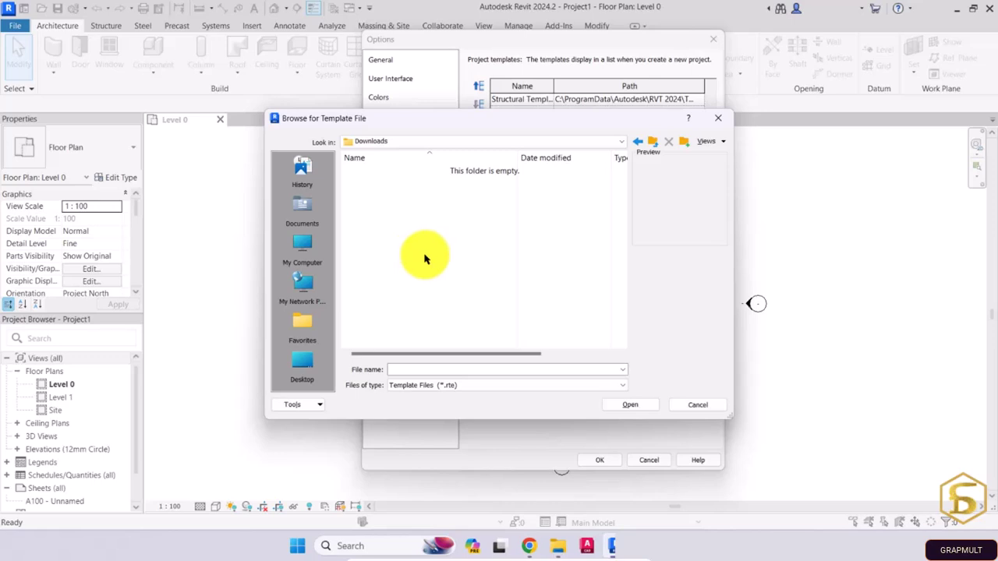
Switch to the Downloads folder in File Explorer and launch the RVTCPENG installer for the UK English content.
left_click(561, 548)
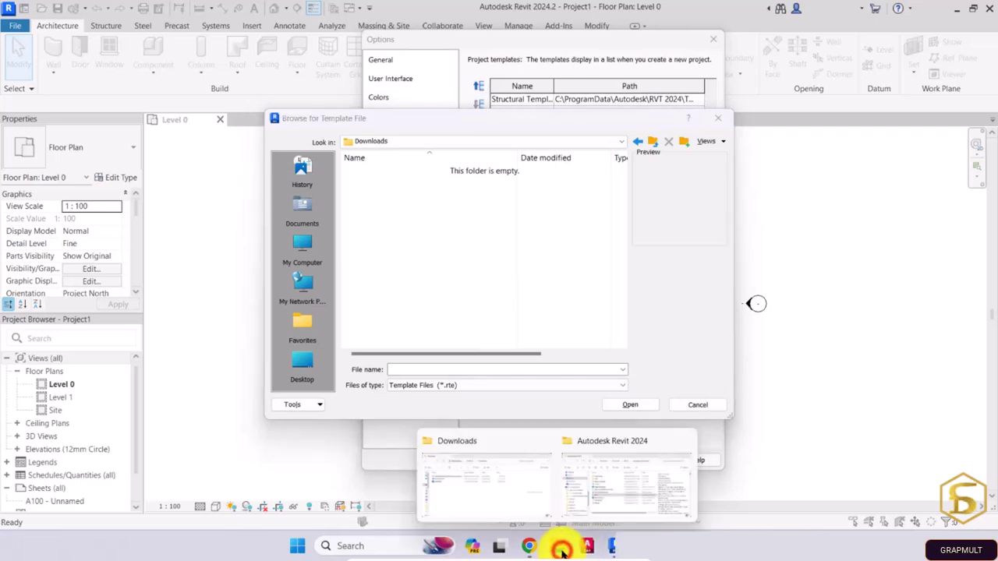
left_click(517, 495)
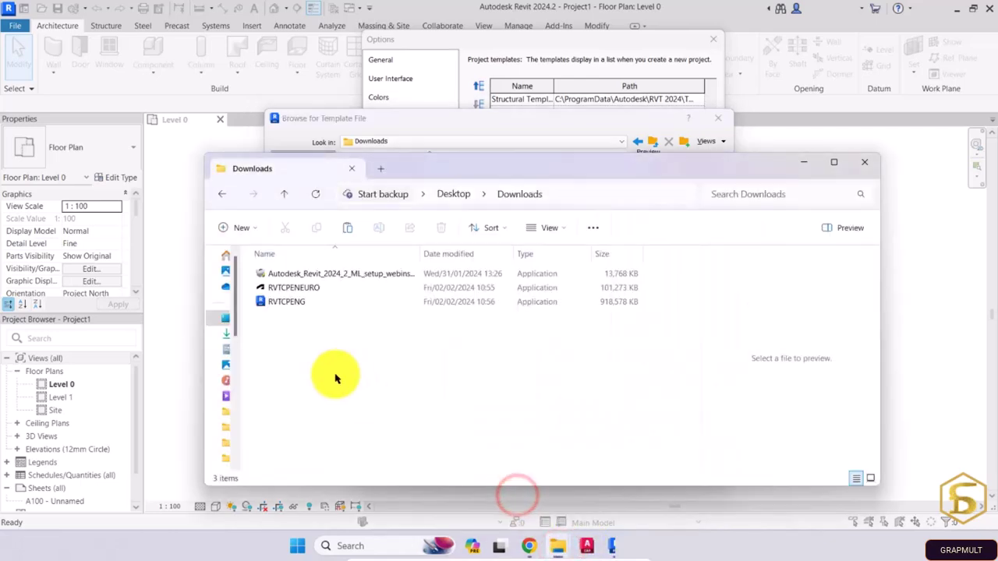
left_click(295, 309)
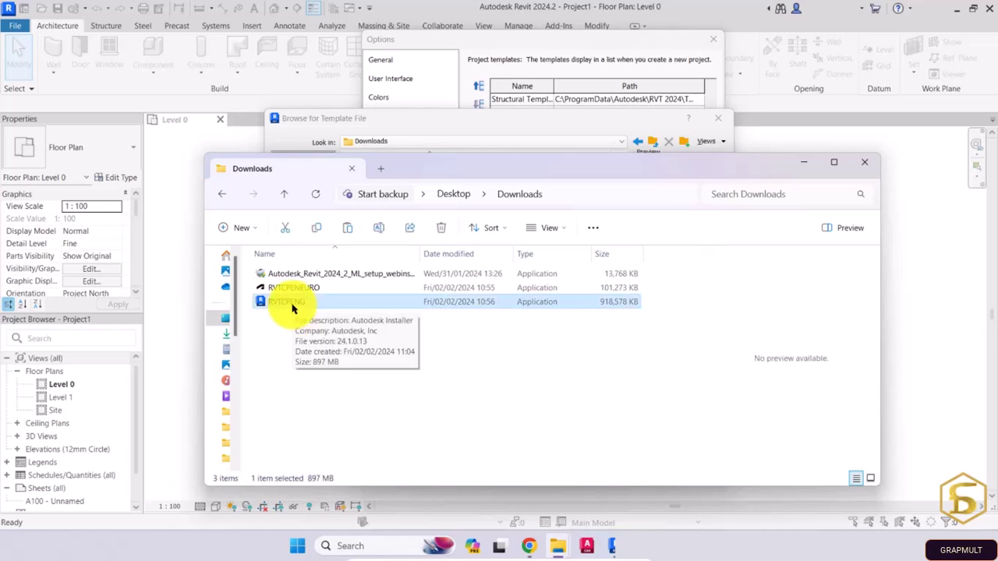
double_click(292, 308)
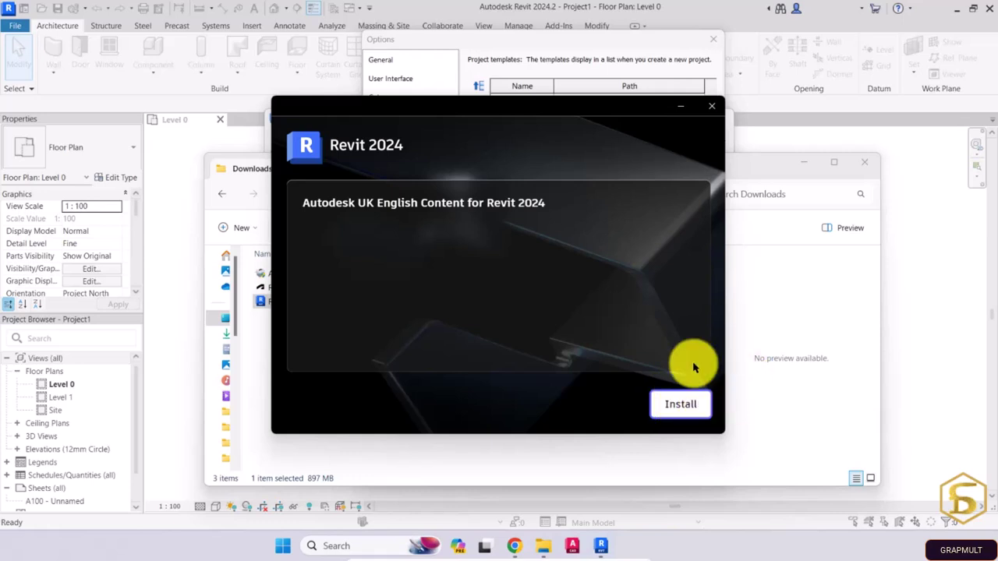
Close the UK content installer and set the Construction template's path to Construction-DefaultGBRENU.rte in the RVT 2024\Templates\English folder.
left_click(711, 106)
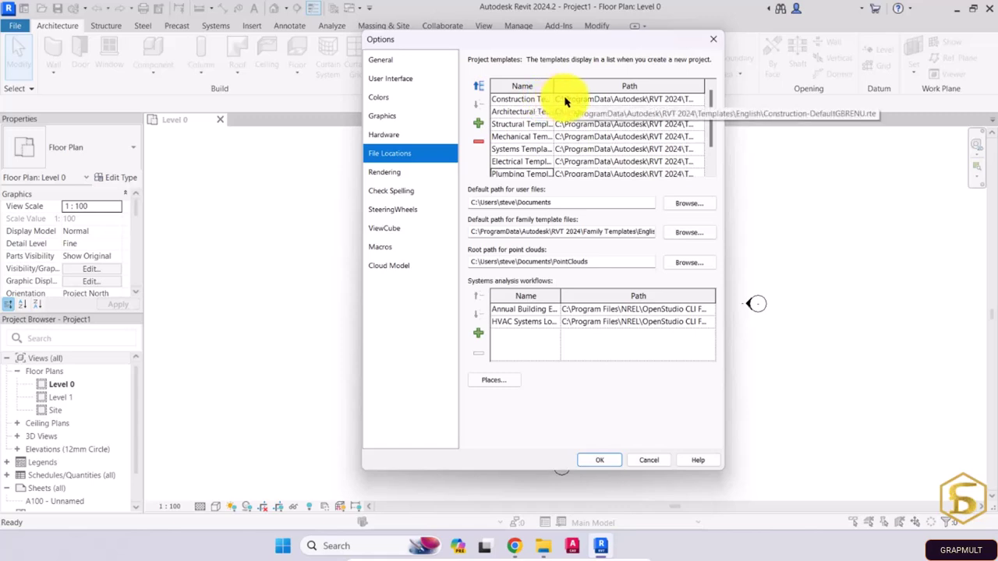
left_click(597, 103)
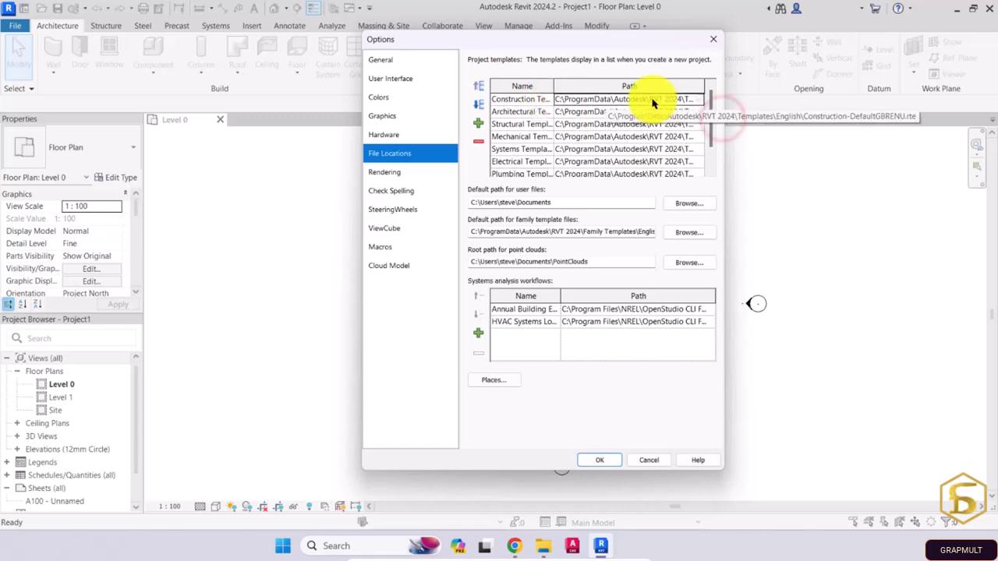
left_click(700, 101)
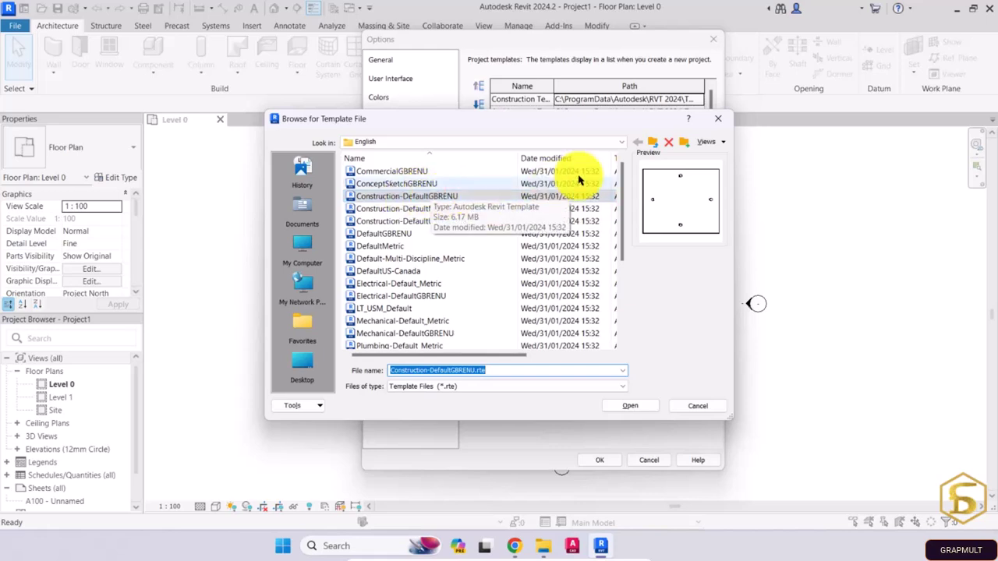
left_click(601, 142)
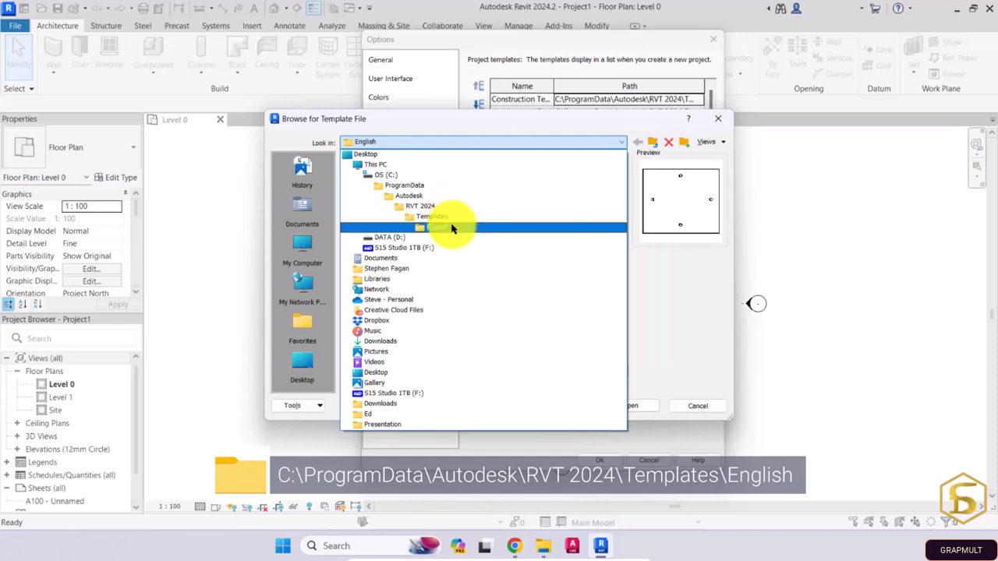
left_click(537, 123)
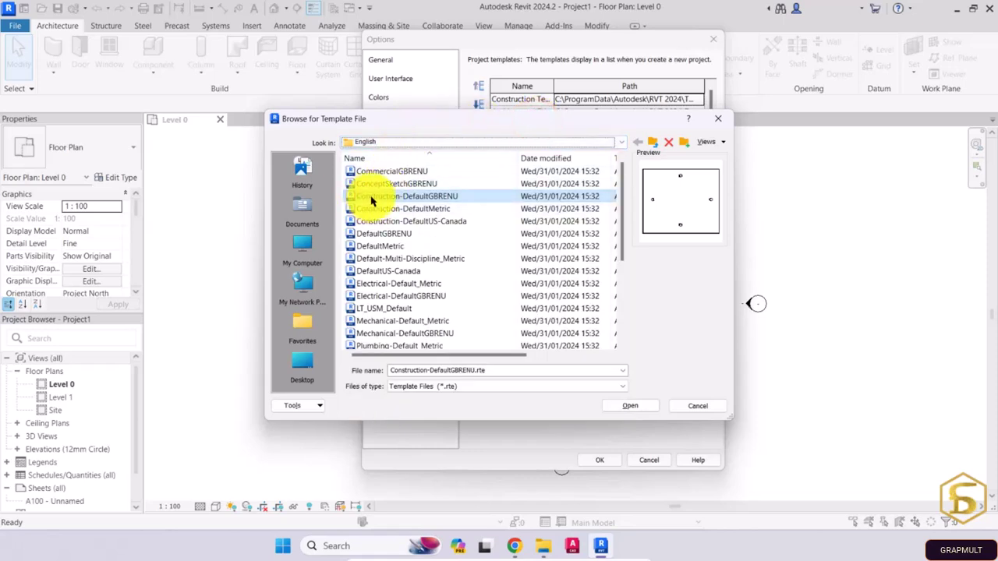
left_click(425, 199)
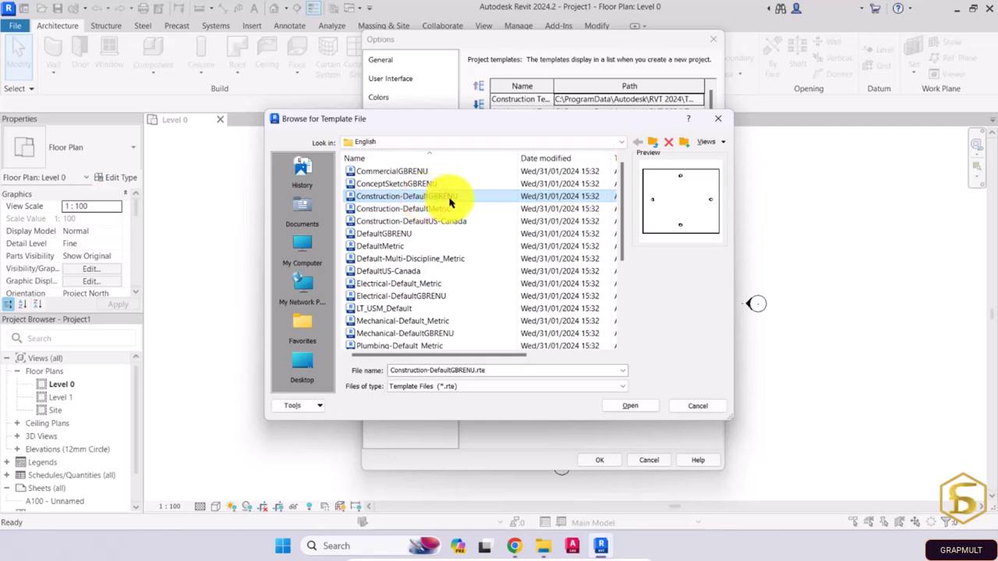
left_click(641, 405)
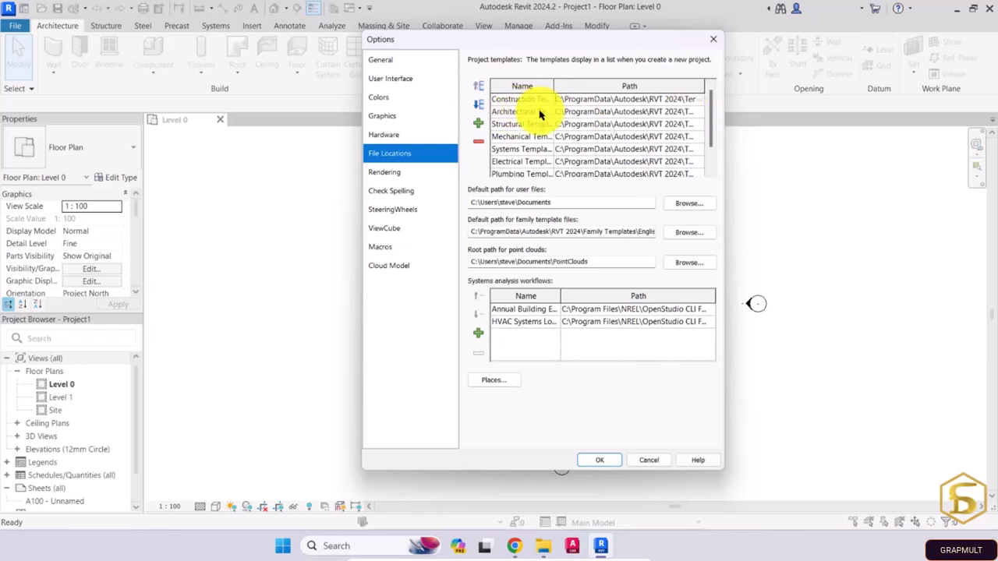
Check which template files the Architectural and Structural project templates point to, leaving both file browsers without choosing a file.
left_click(696, 112)
left_click(697, 110)
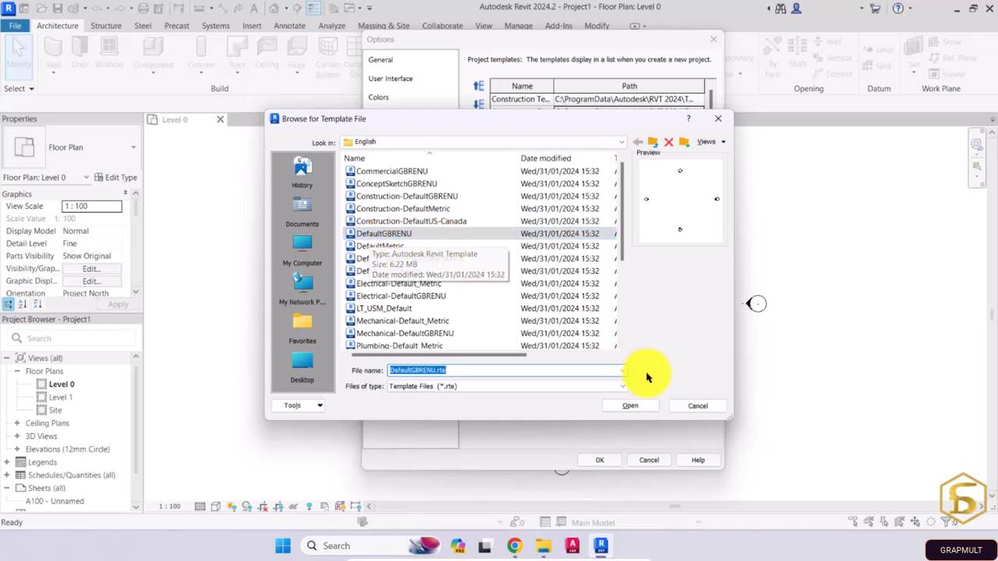
left_click(686, 406)
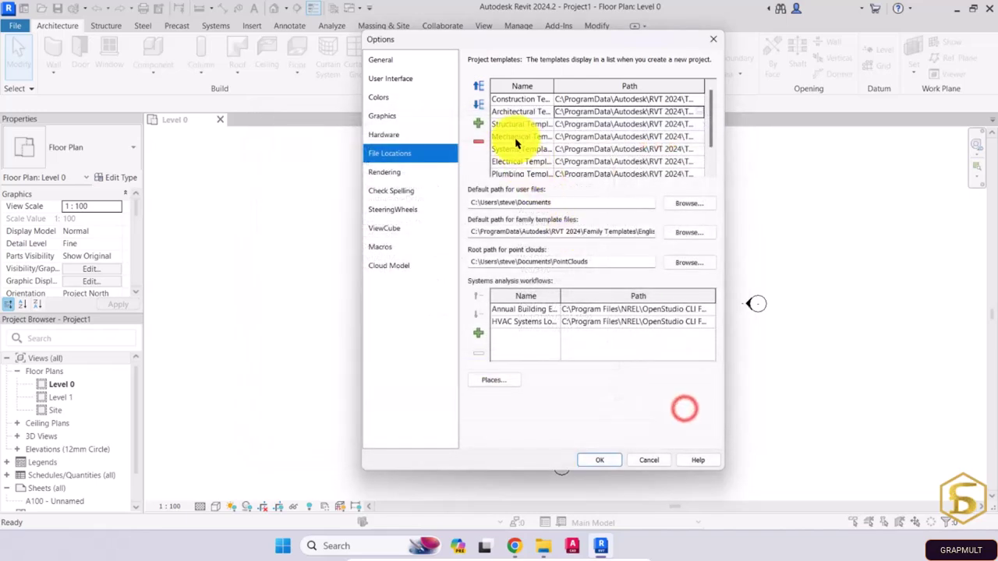
left_click(548, 125)
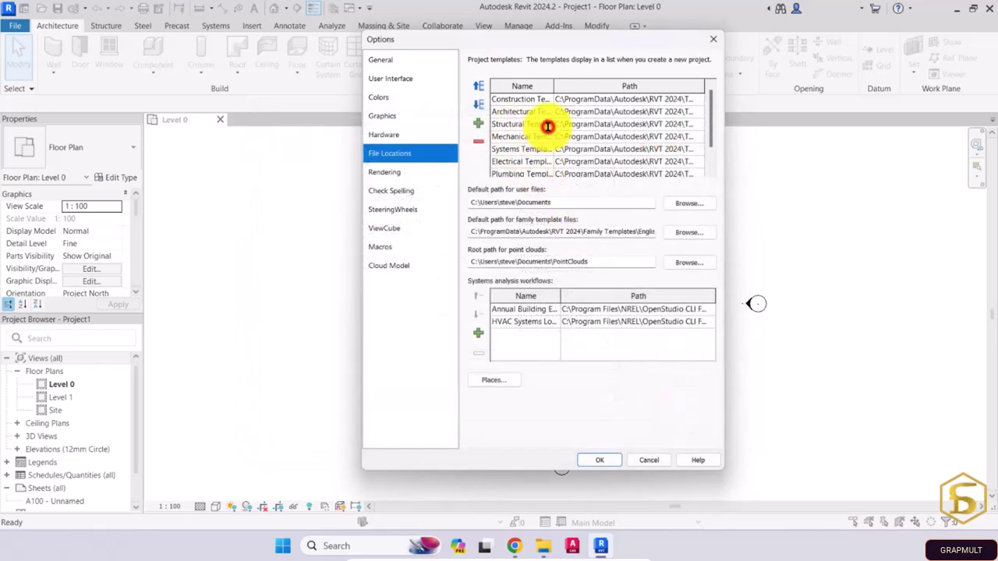
left_click(694, 123)
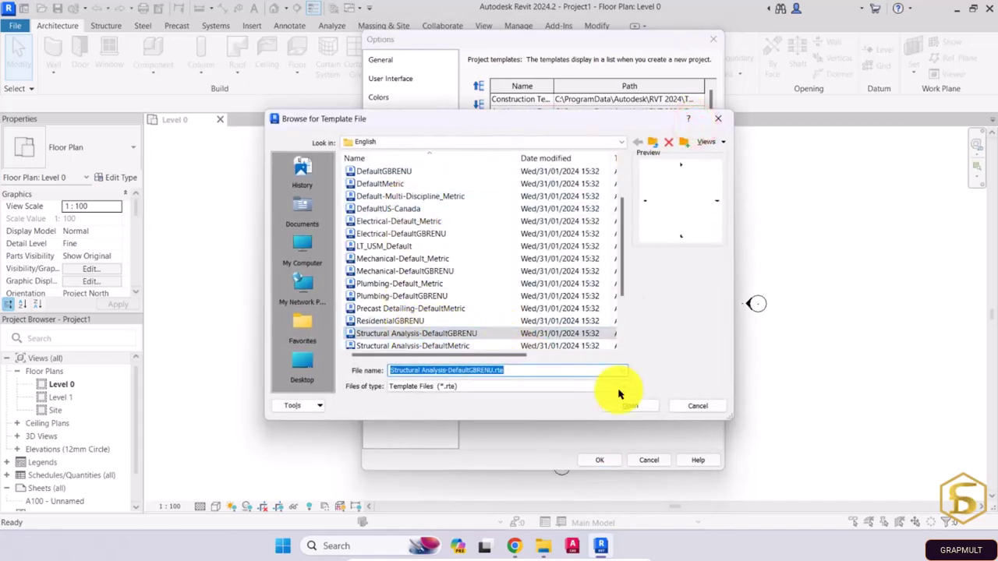
left_click(699, 406)
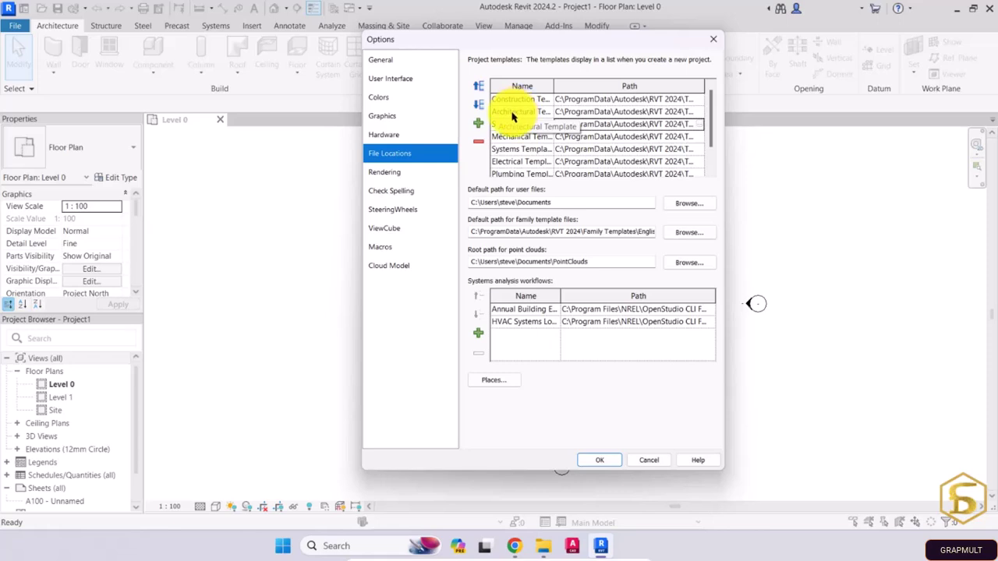
left_click(512, 116)
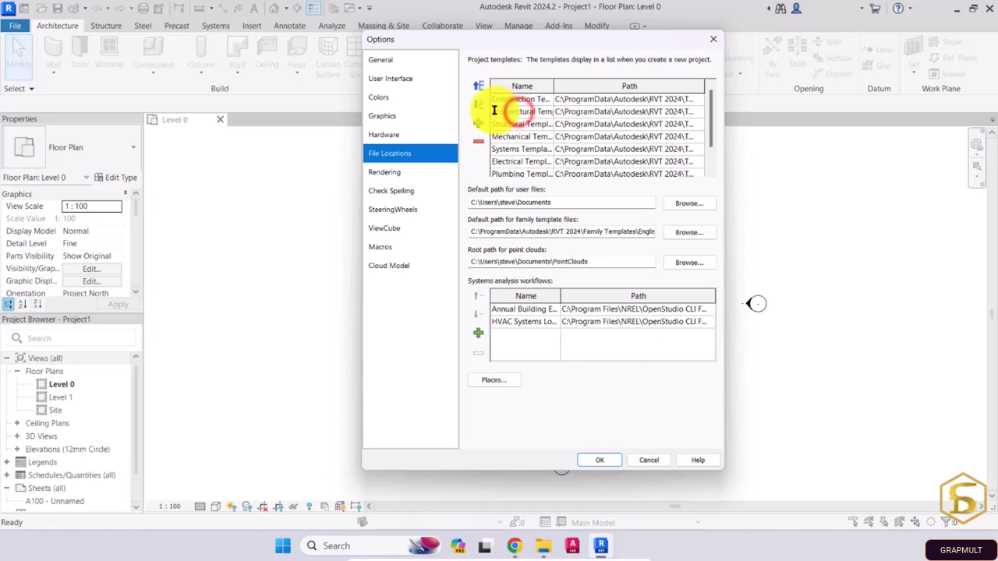
left_click(494, 109)
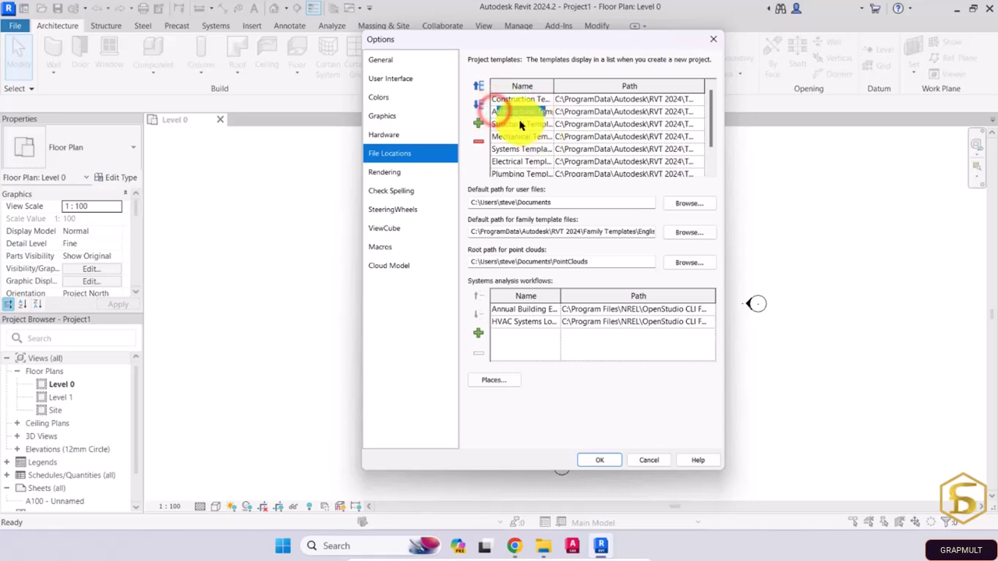
left_click(510, 123)
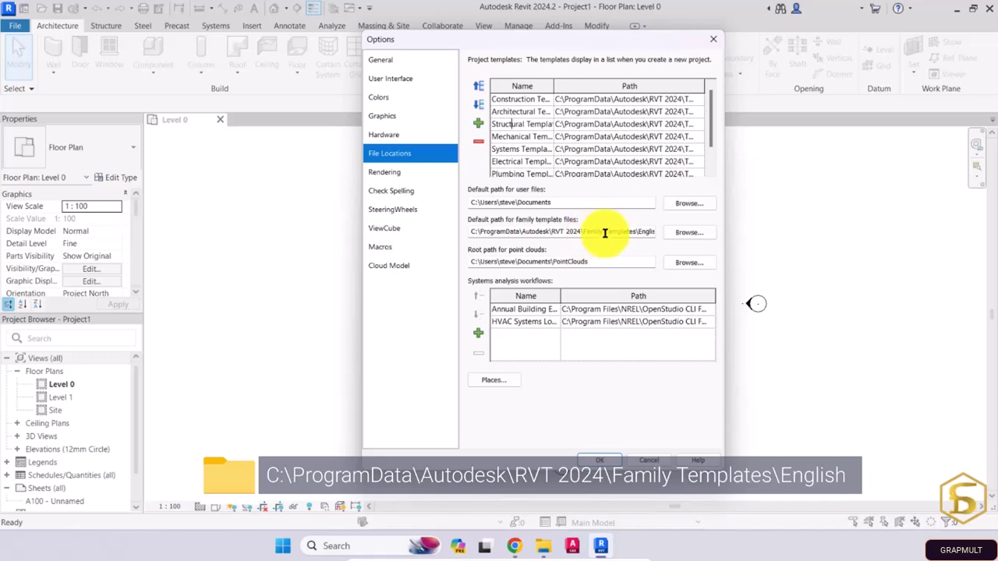
Check the folder set as the default path for family template files and the root path for point clouds.
left_click(670, 234)
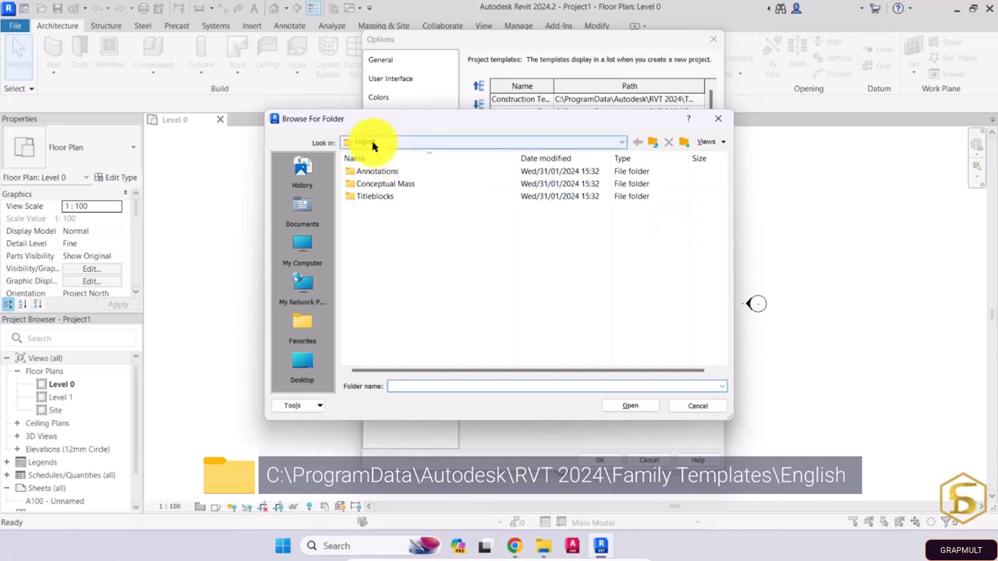
left_click(719, 119)
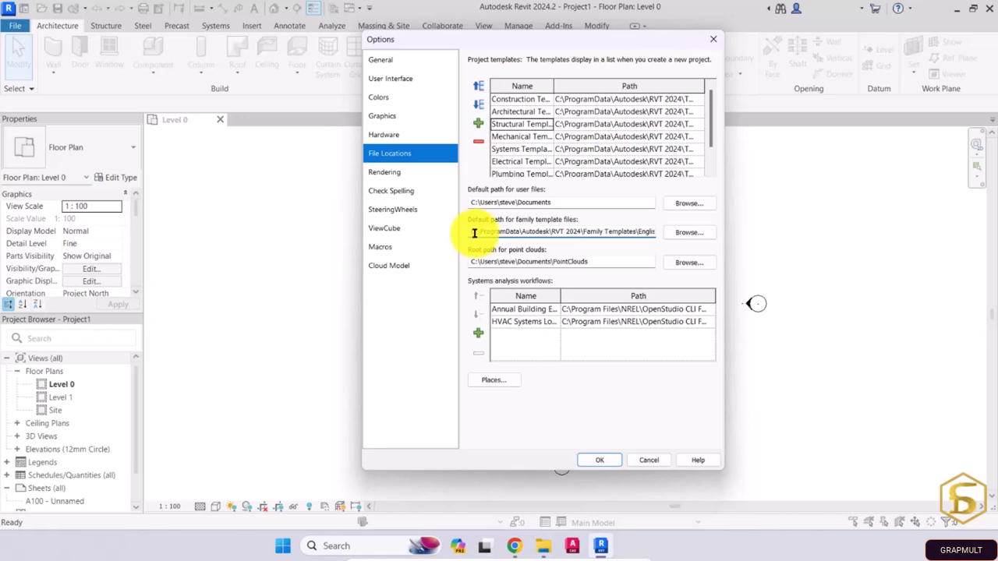
left_click_drag(472, 232, 653, 230)
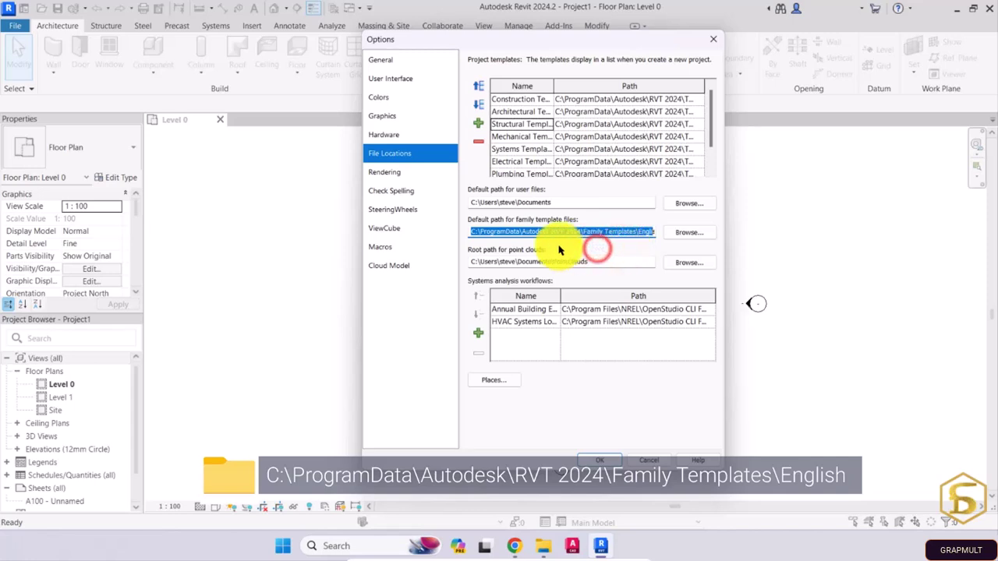
left_click(442, 319)
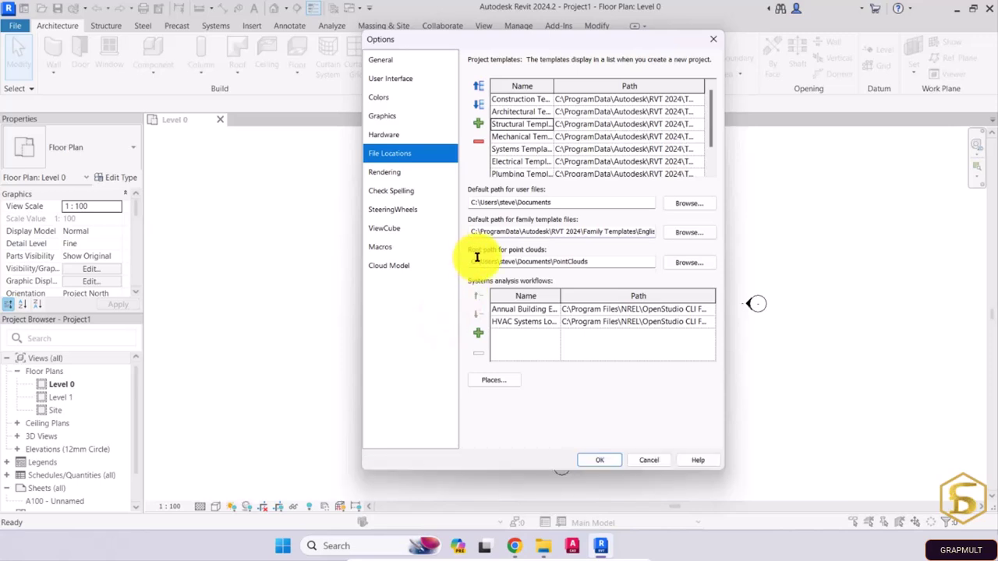
left_click_drag(597, 262, 554, 262)
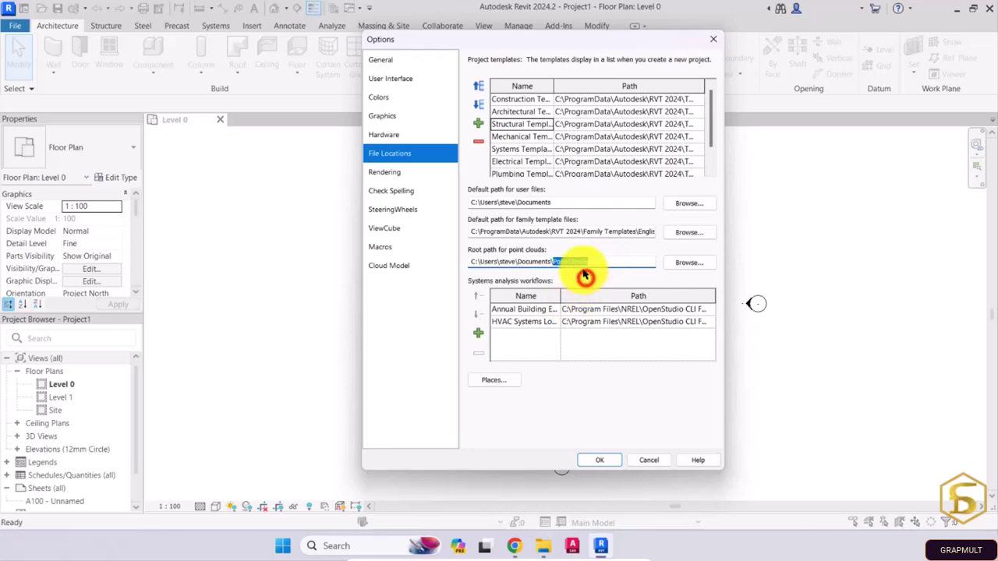
left_click(551, 385)
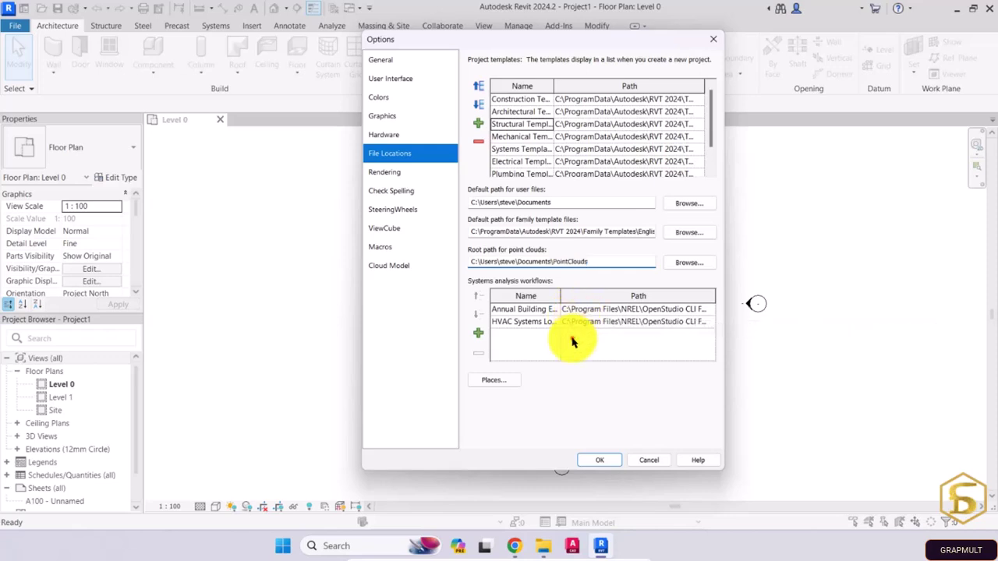
left_click(573, 340)
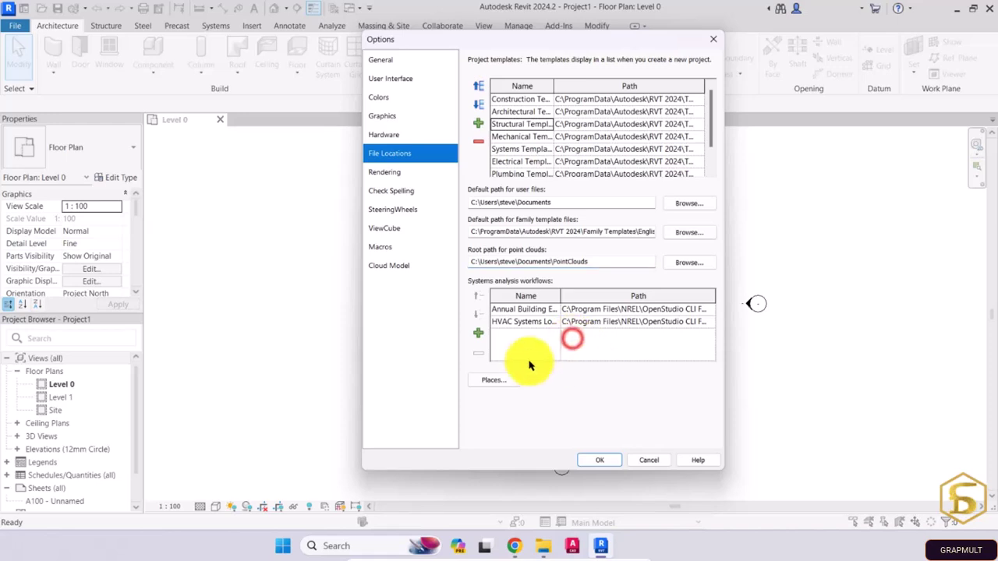
Point the Metric Library place to C:\ProgramData\Autodesk\RVT 2024\Libraries\English\UK and accept the File Locations options.
left_click(492, 381)
left_click(458, 265)
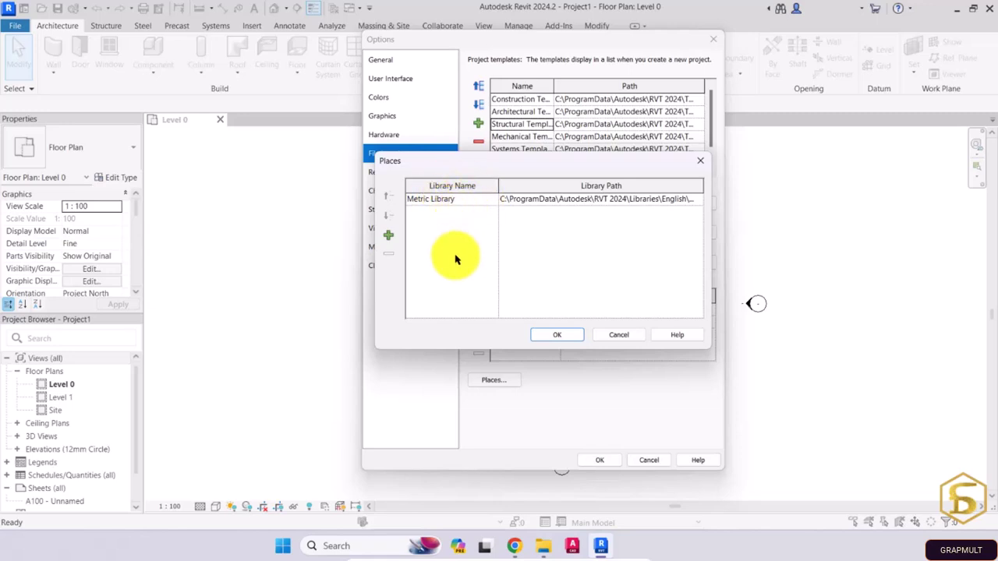
left_click(554, 201)
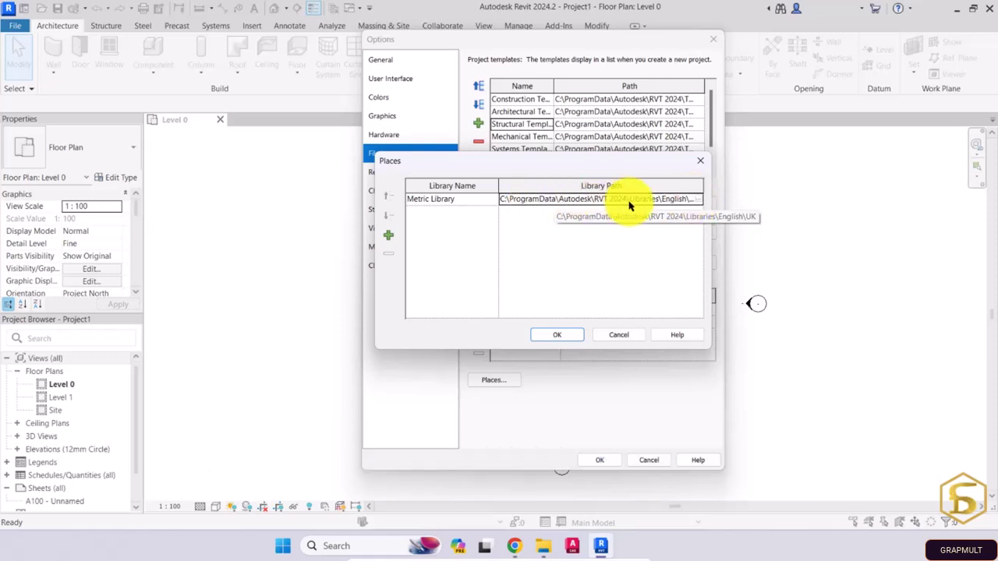
left_click(698, 198)
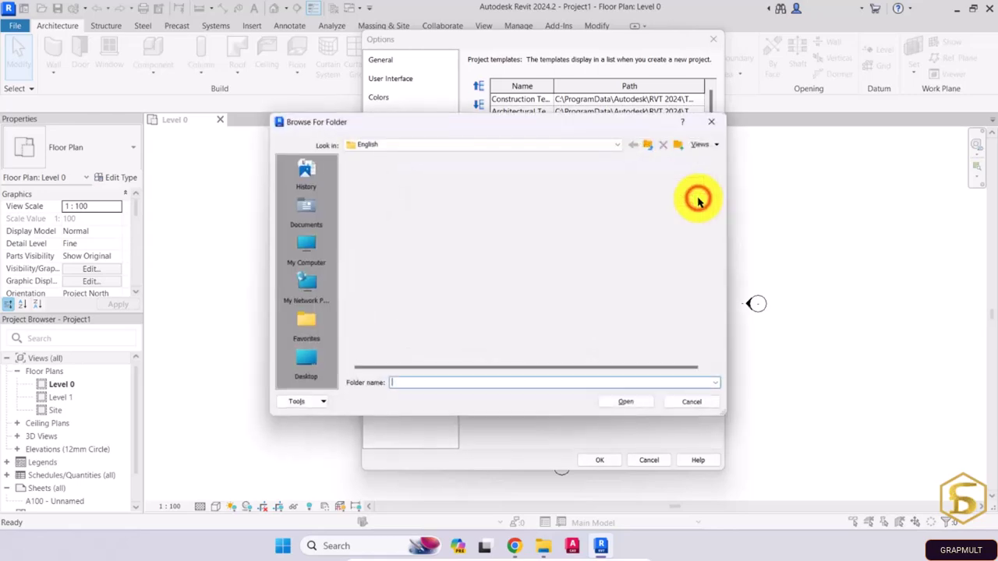
left_click(614, 228)
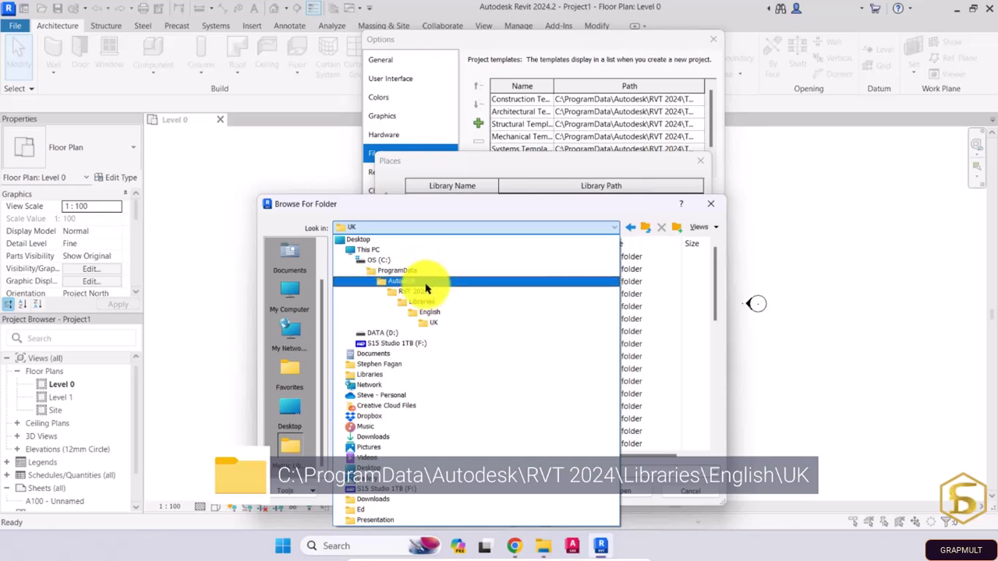
left_click(444, 322)
left_click(642, 491)
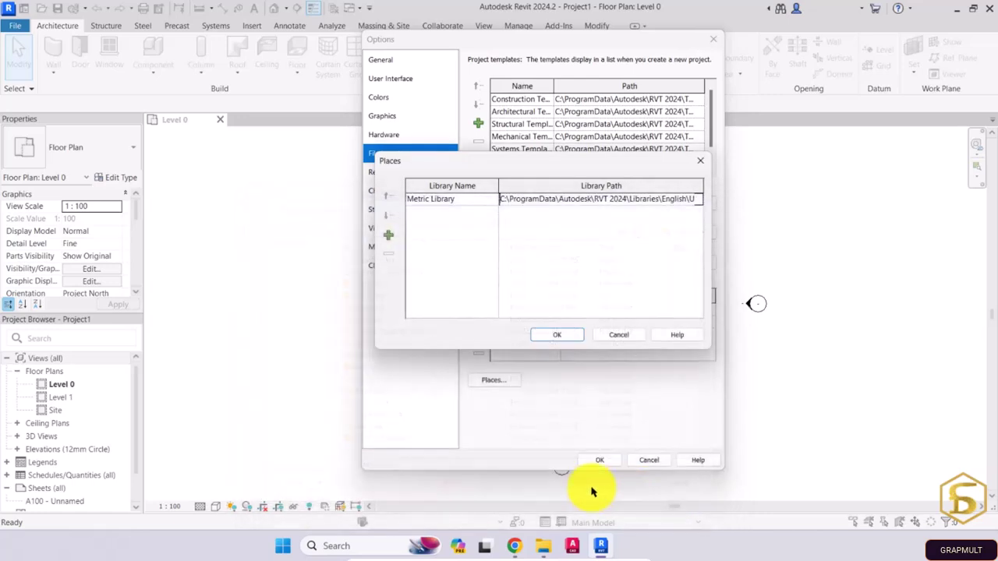
left_click(571, 291)
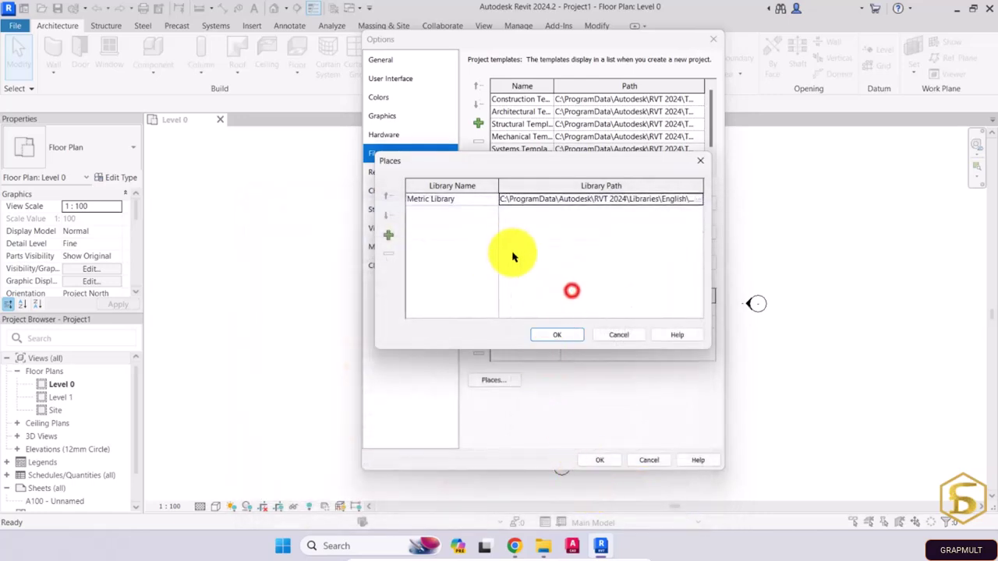
left_click(564, 340)
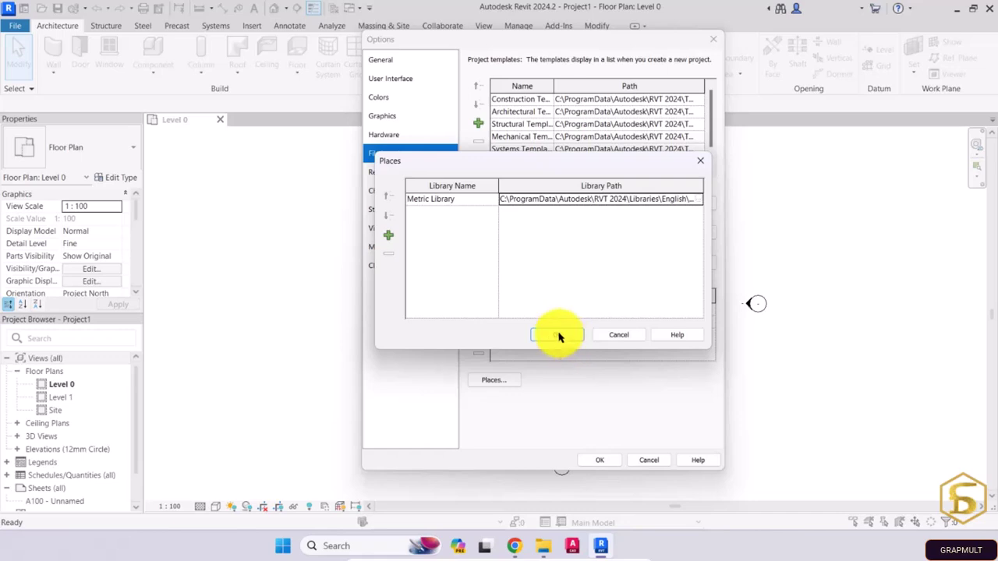
left_click(559, 334)
left_click(575, 417)
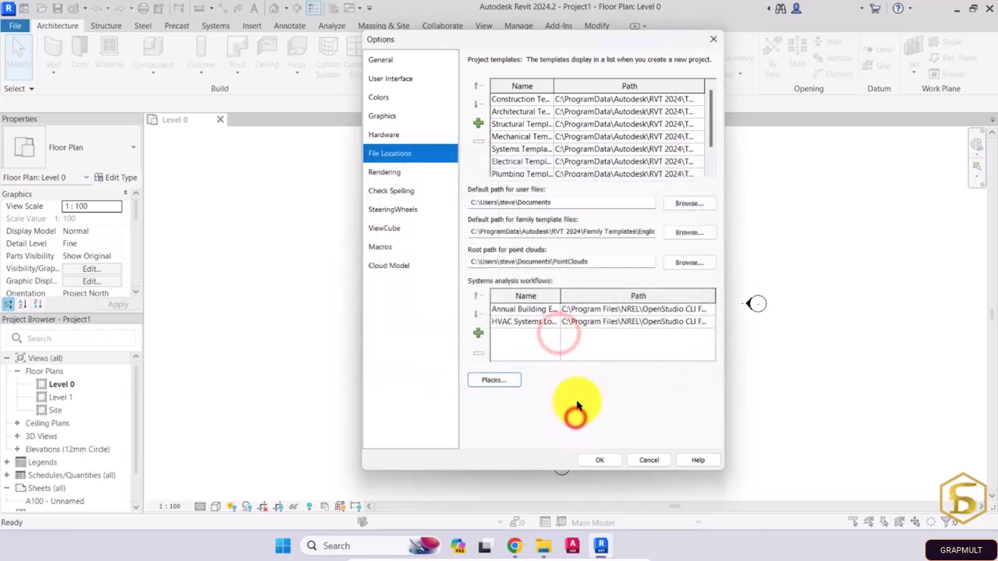
left_click(591, 462)
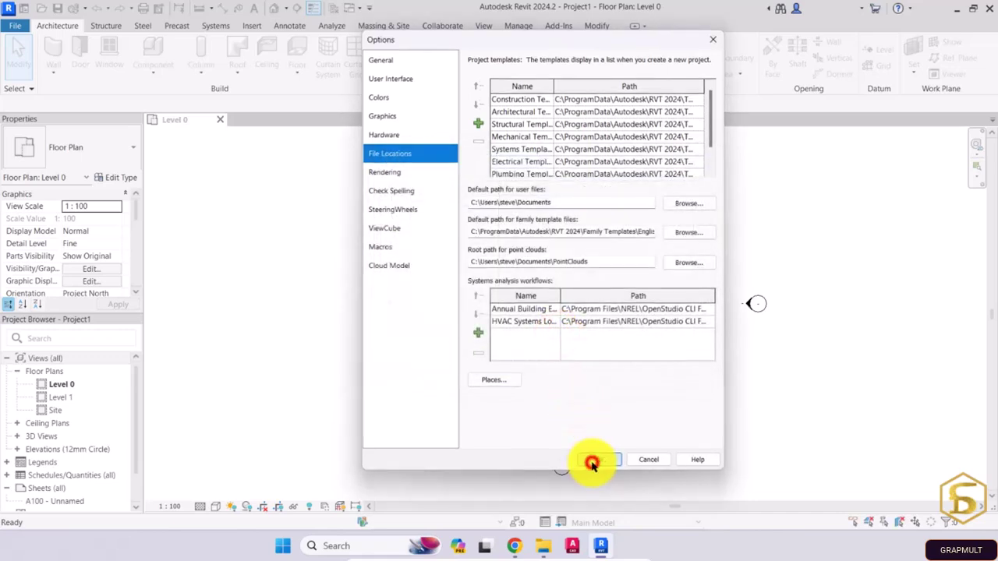
left_click(393, 386)
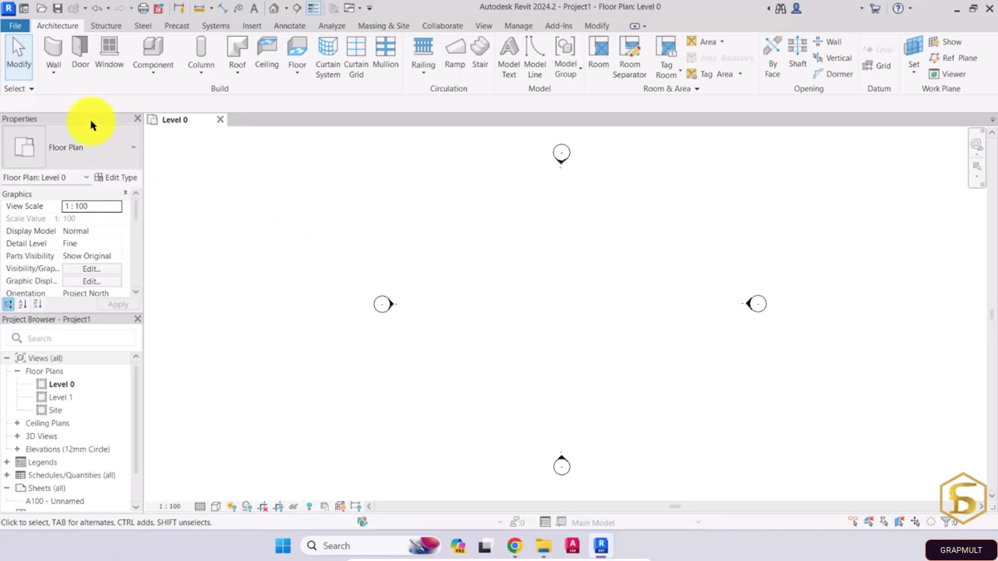
Start the Wall tool and examine the Basic Wall types available in the project.
left_click(53, 50)
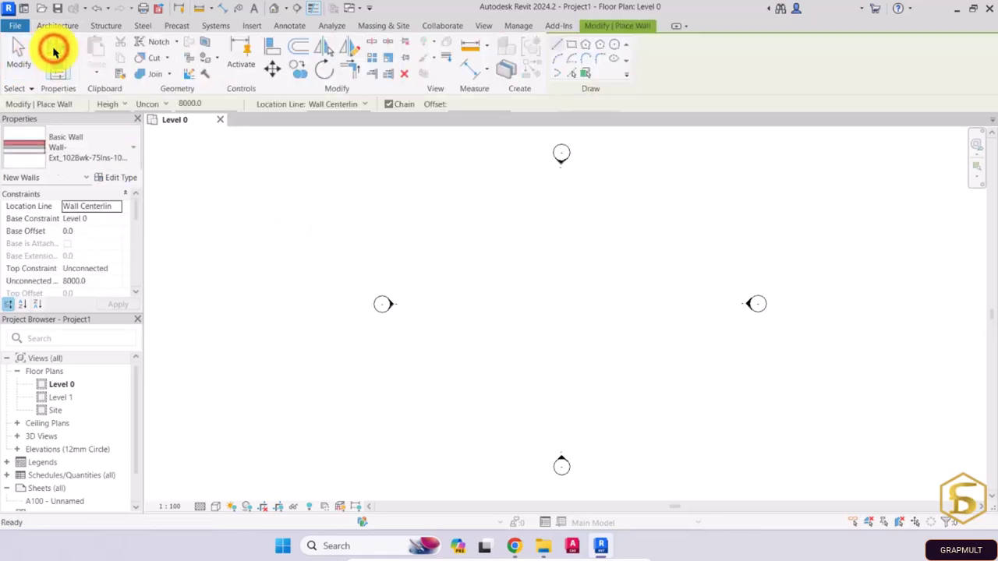
left_click(130, 156)
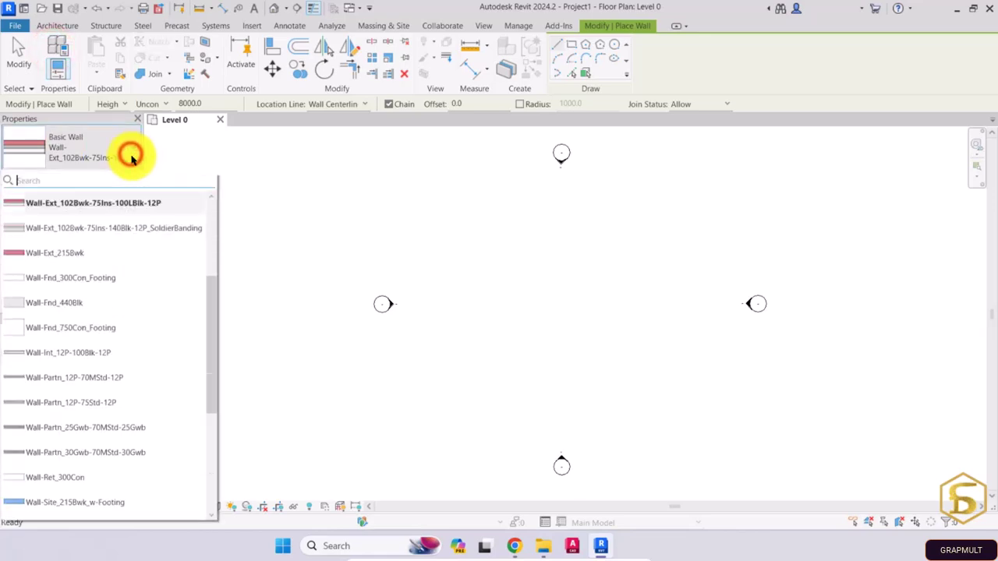
left_click_drag(211, 297, 213, 245)
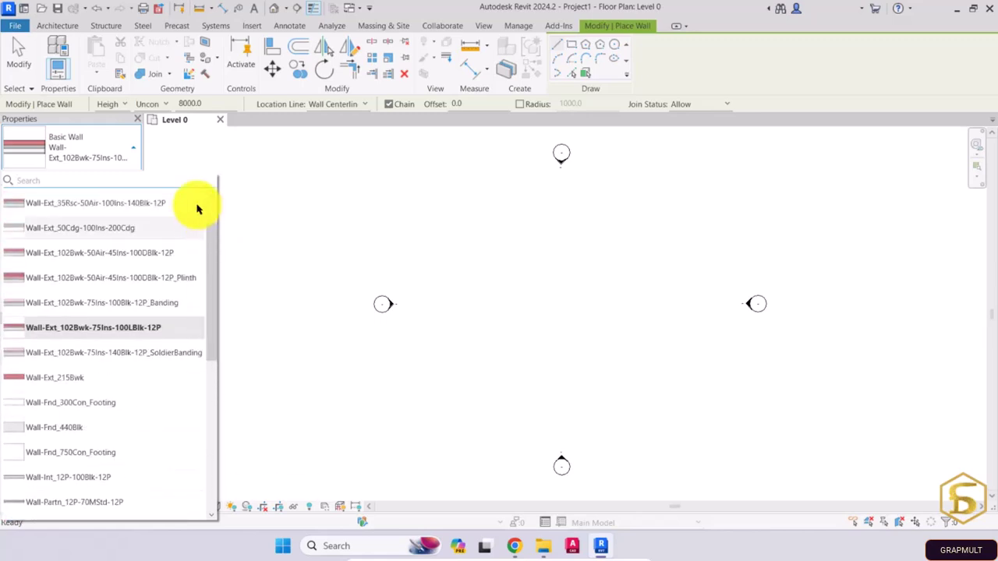
Leave the Wall tool and check the door types offered by the Door tool without placing a door.
key("Escape")
key("Escape")
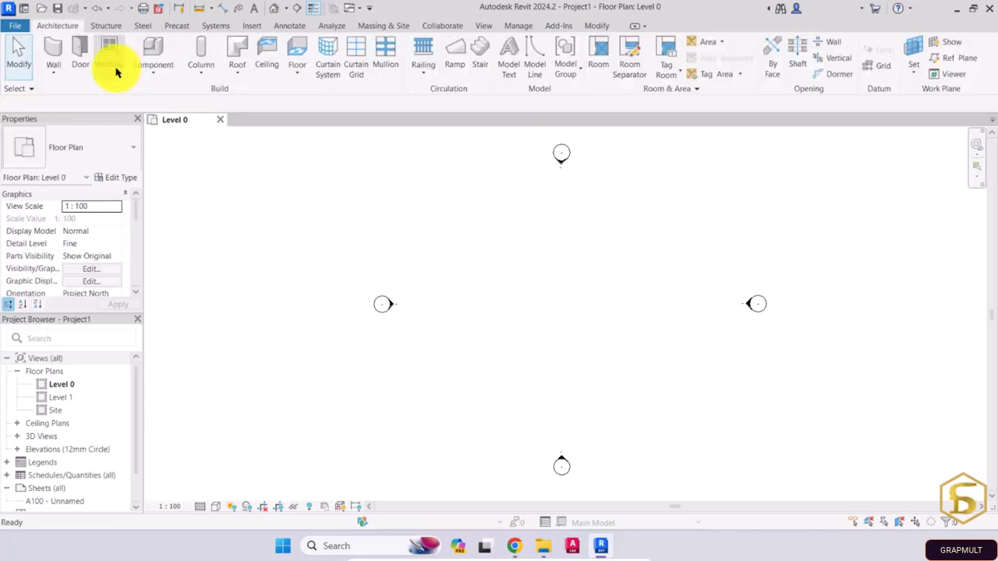
left_click(80, 46)
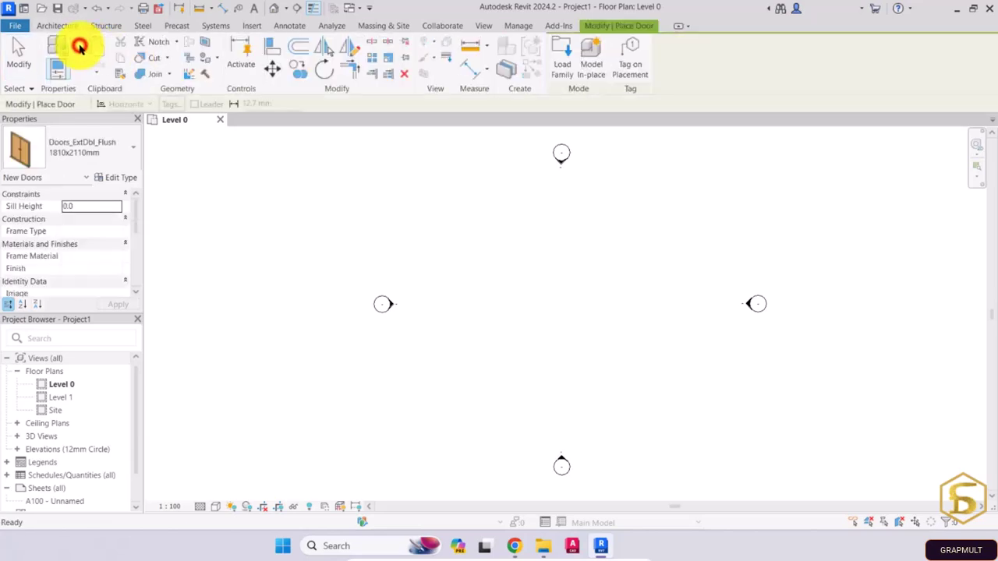
left_click(127, 160)
left_click(109, 239)
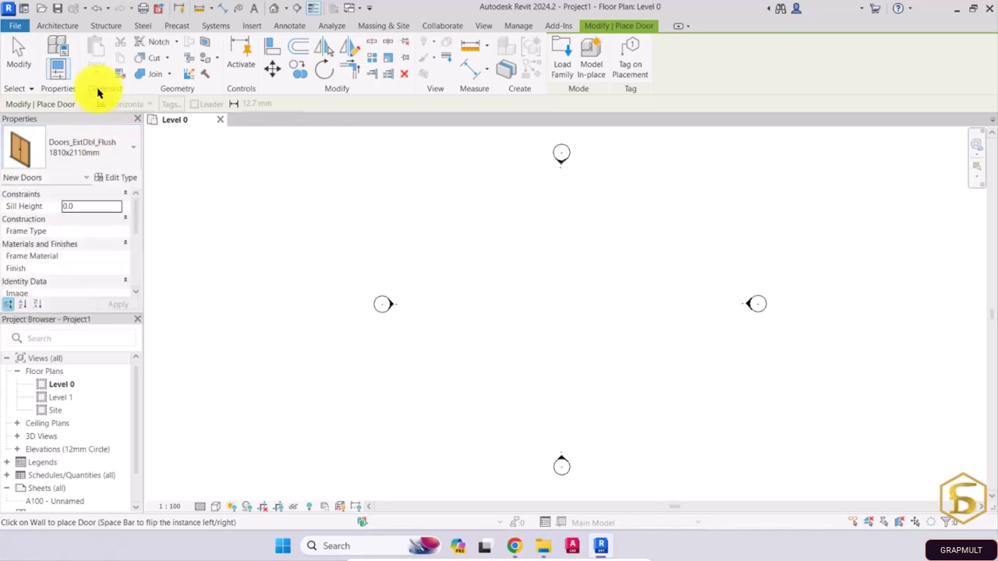
key("Escape")
key("Escape")
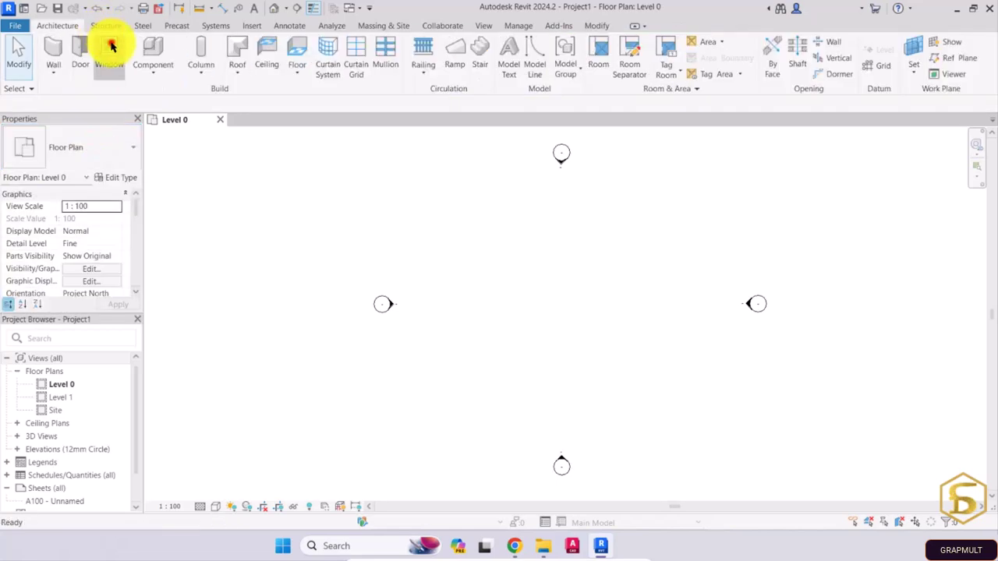
Check the window types and sizes offered by the Window tool without placing a window.
left_click(111, 47)
left_click(124, 151)
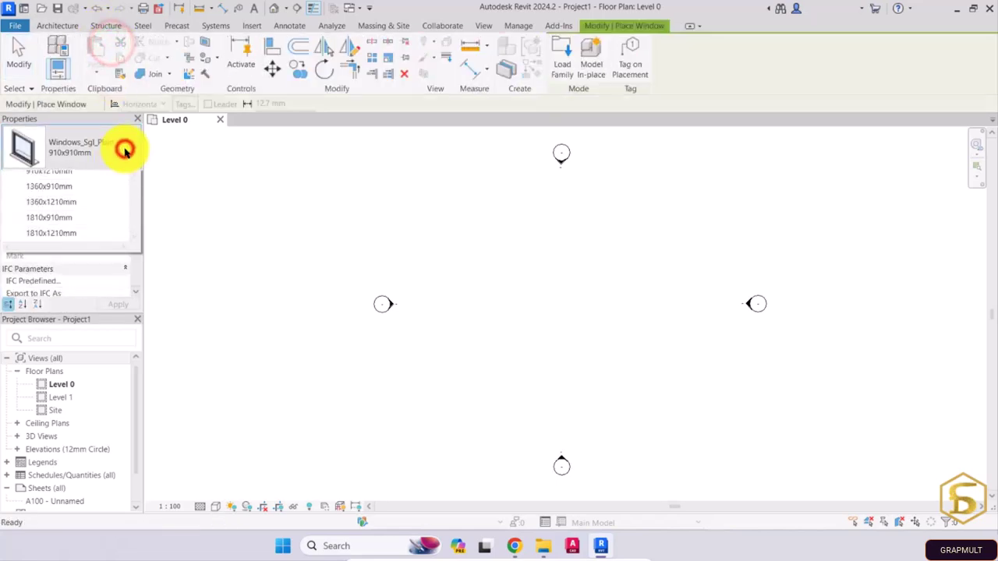
left_click(125, 149)
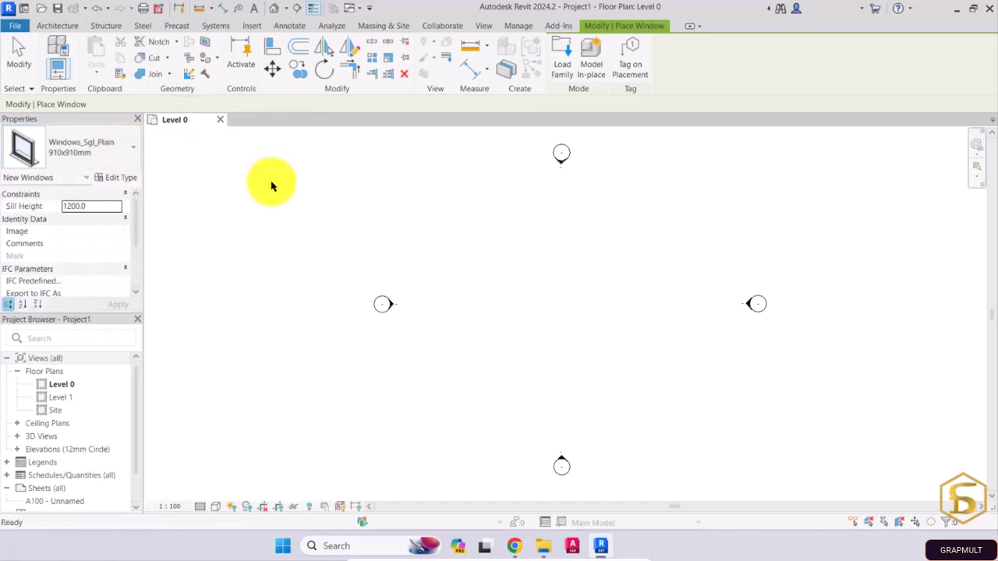
key("Escape")
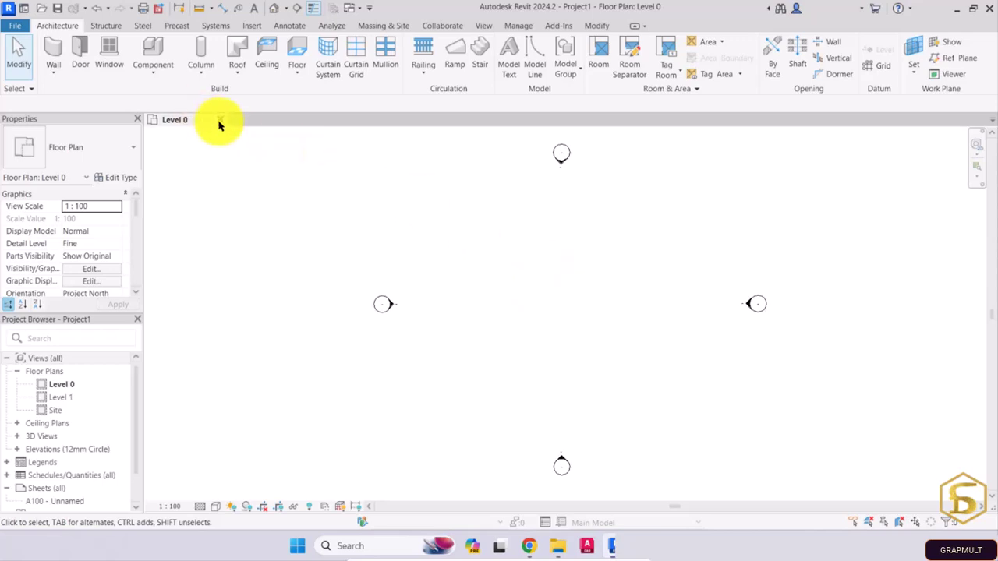
Close the current project without saving and create a new project from the Architectural Template.
left_click(220, 121)
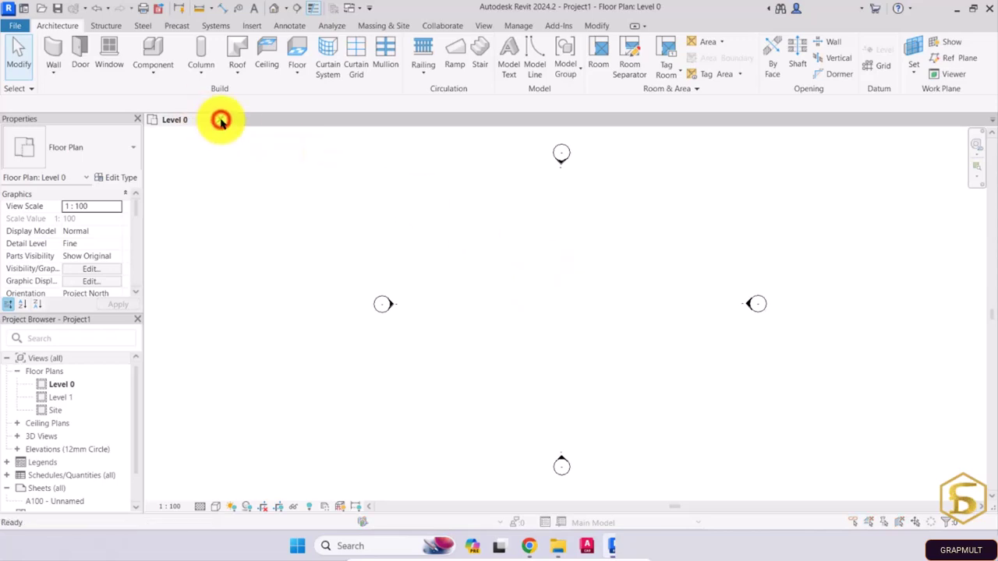
left_click(531, 272)
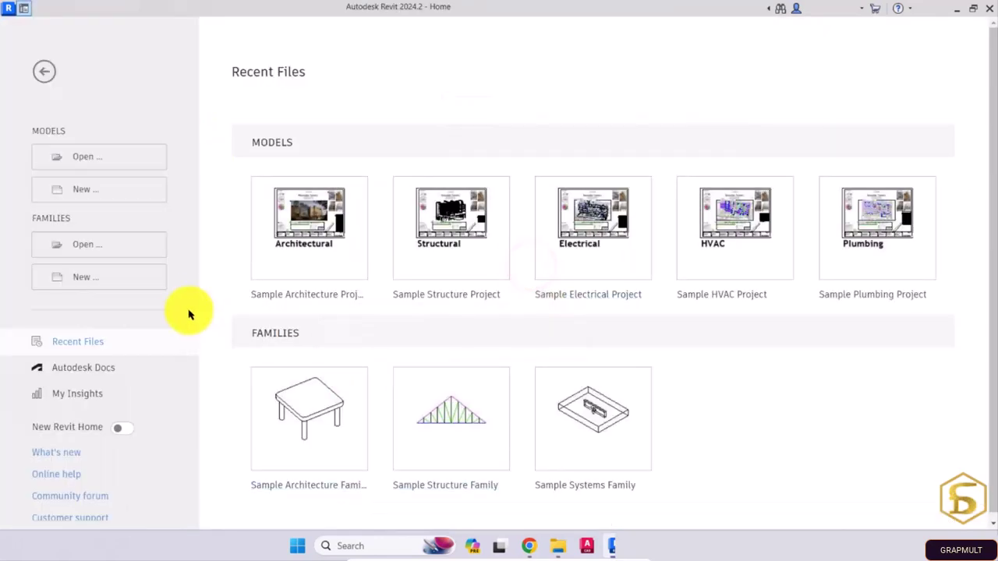
left_click(82, 190)
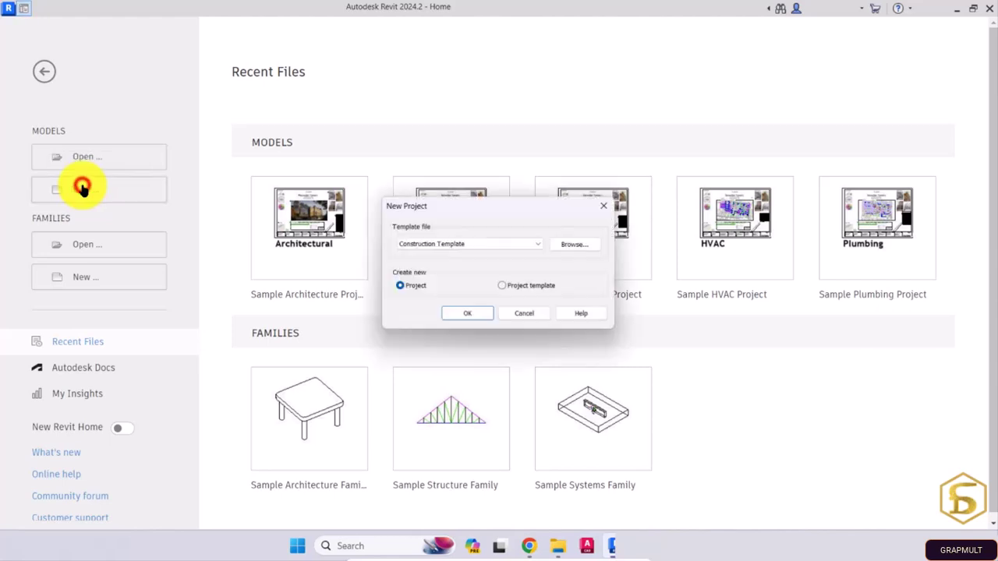
left_click(496, 248)
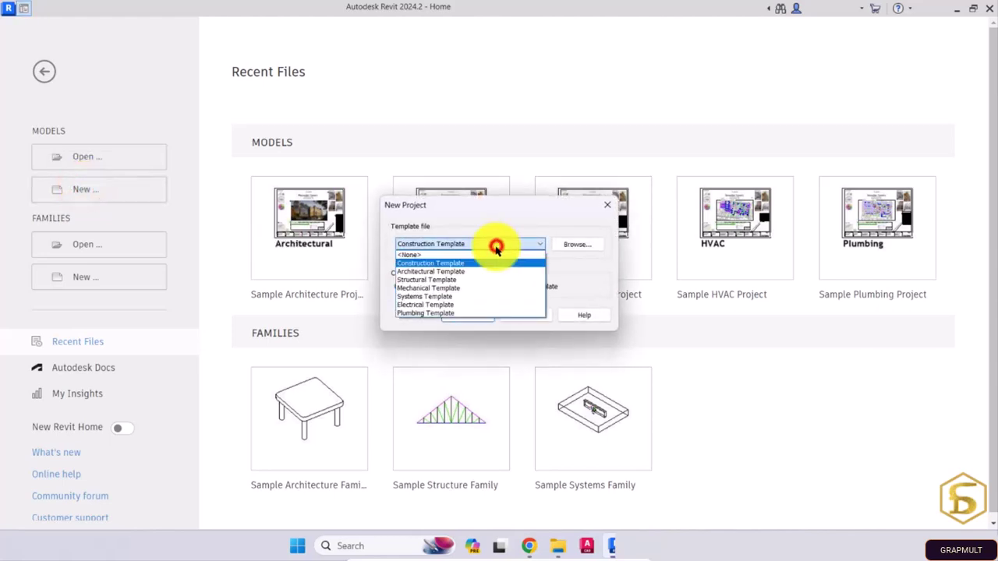
left_click(417, 273)
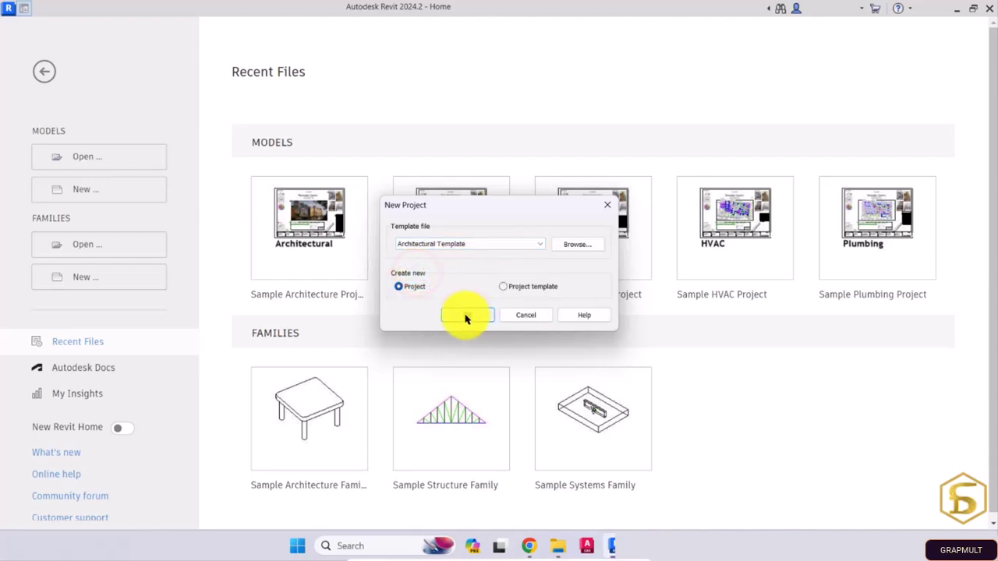
left_click(466, 315)
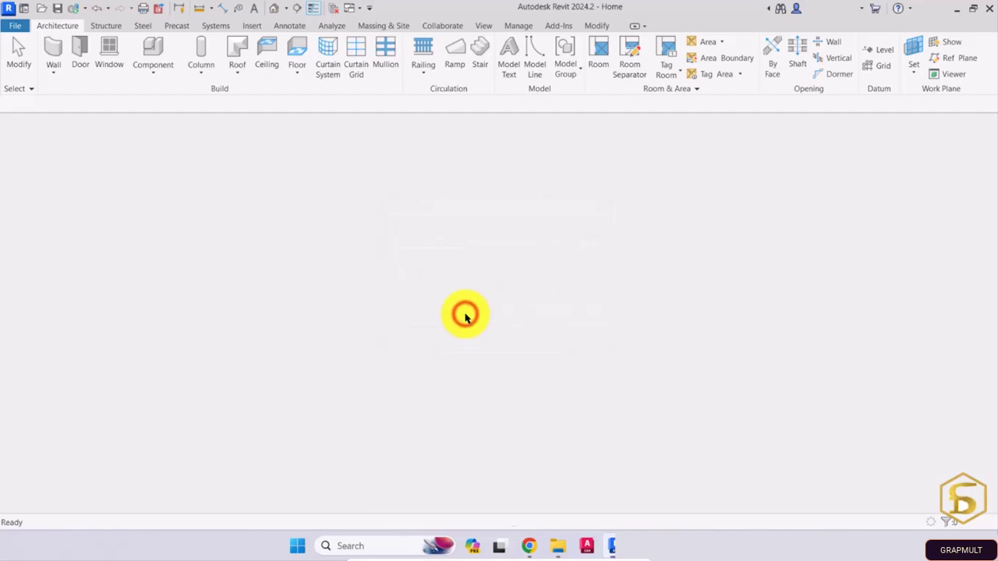